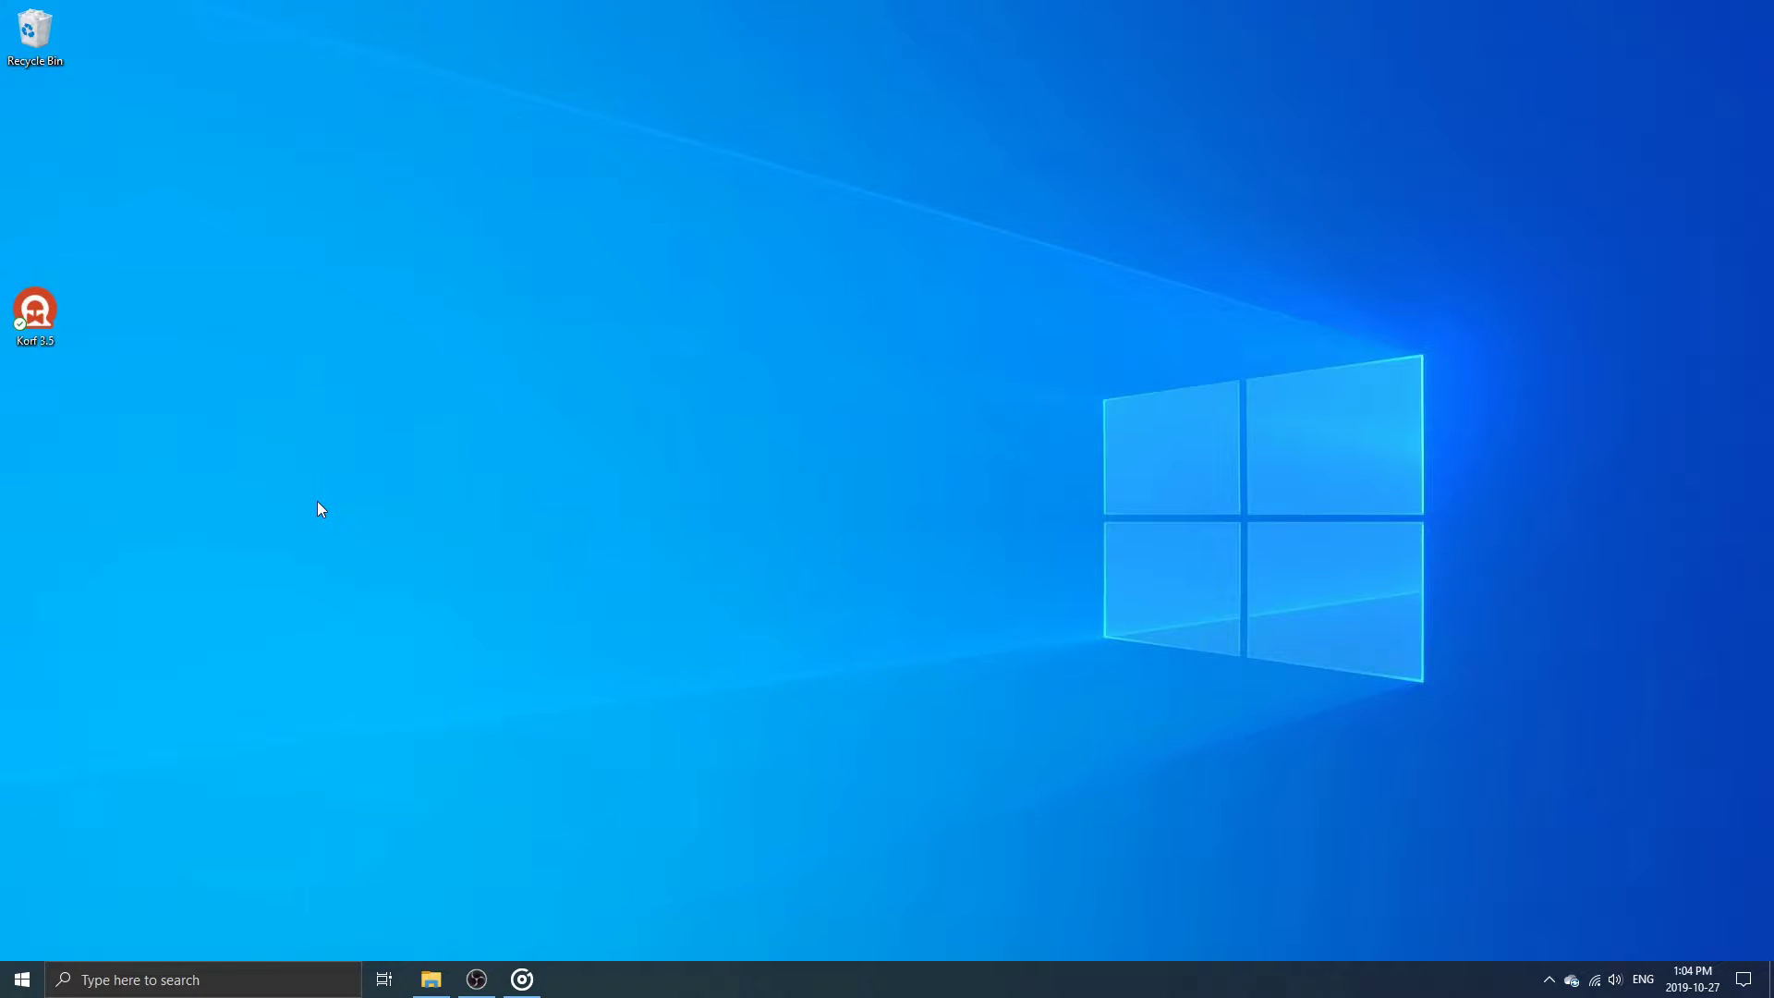
Launch Korf 3.5 from the desktop and dismiss the startup splash to reach a blank sheet.
double_click(36, 312)
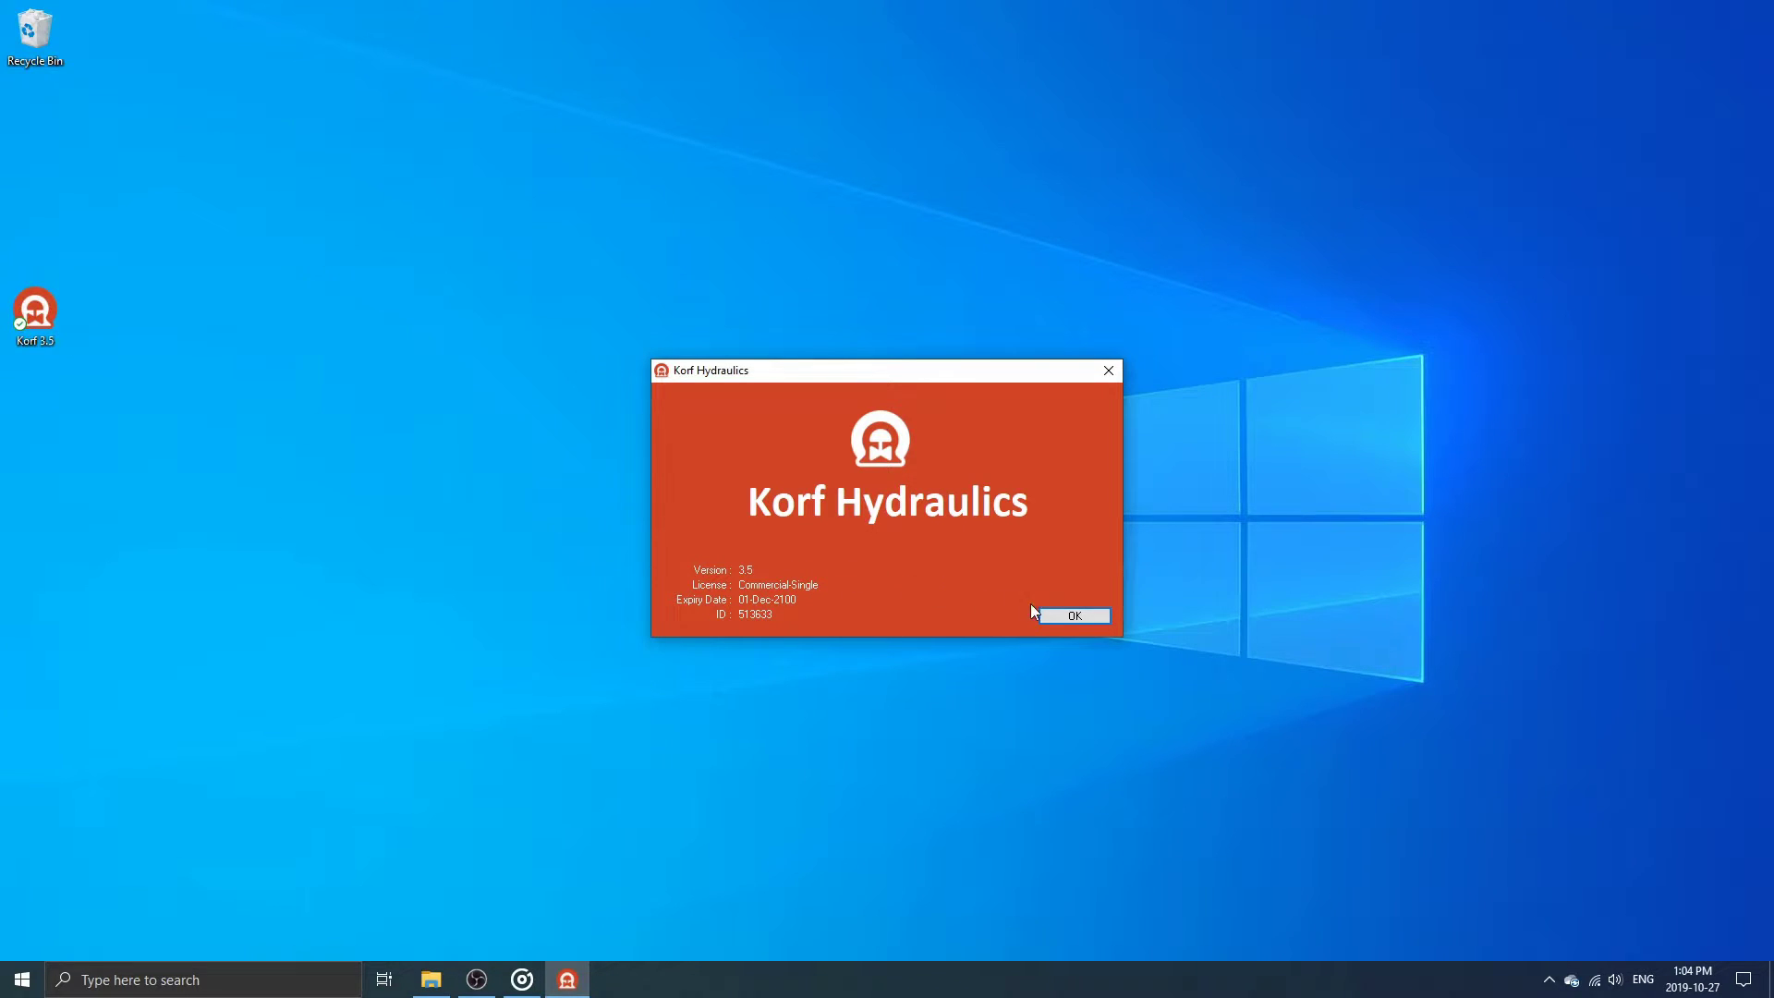
left_click(1072, 616)
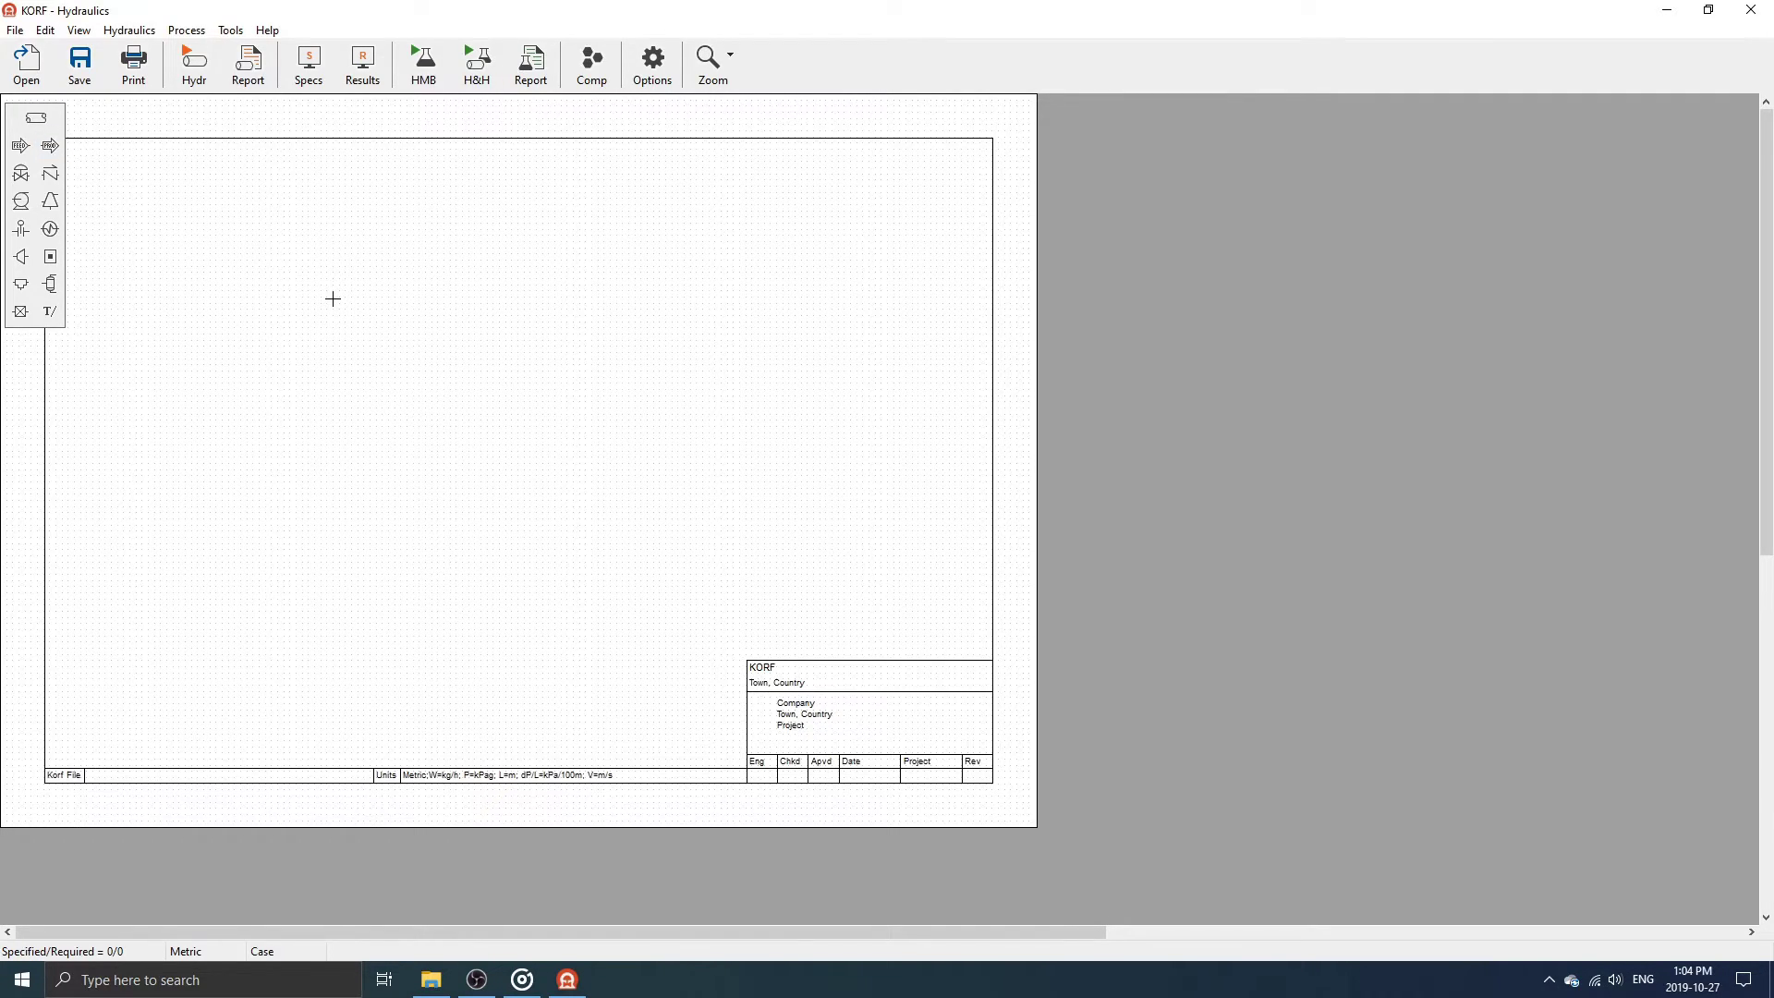
Zoom in on the sheet and place feed F1 on the left.
left_click(709, 61)
left_click(728, 184)
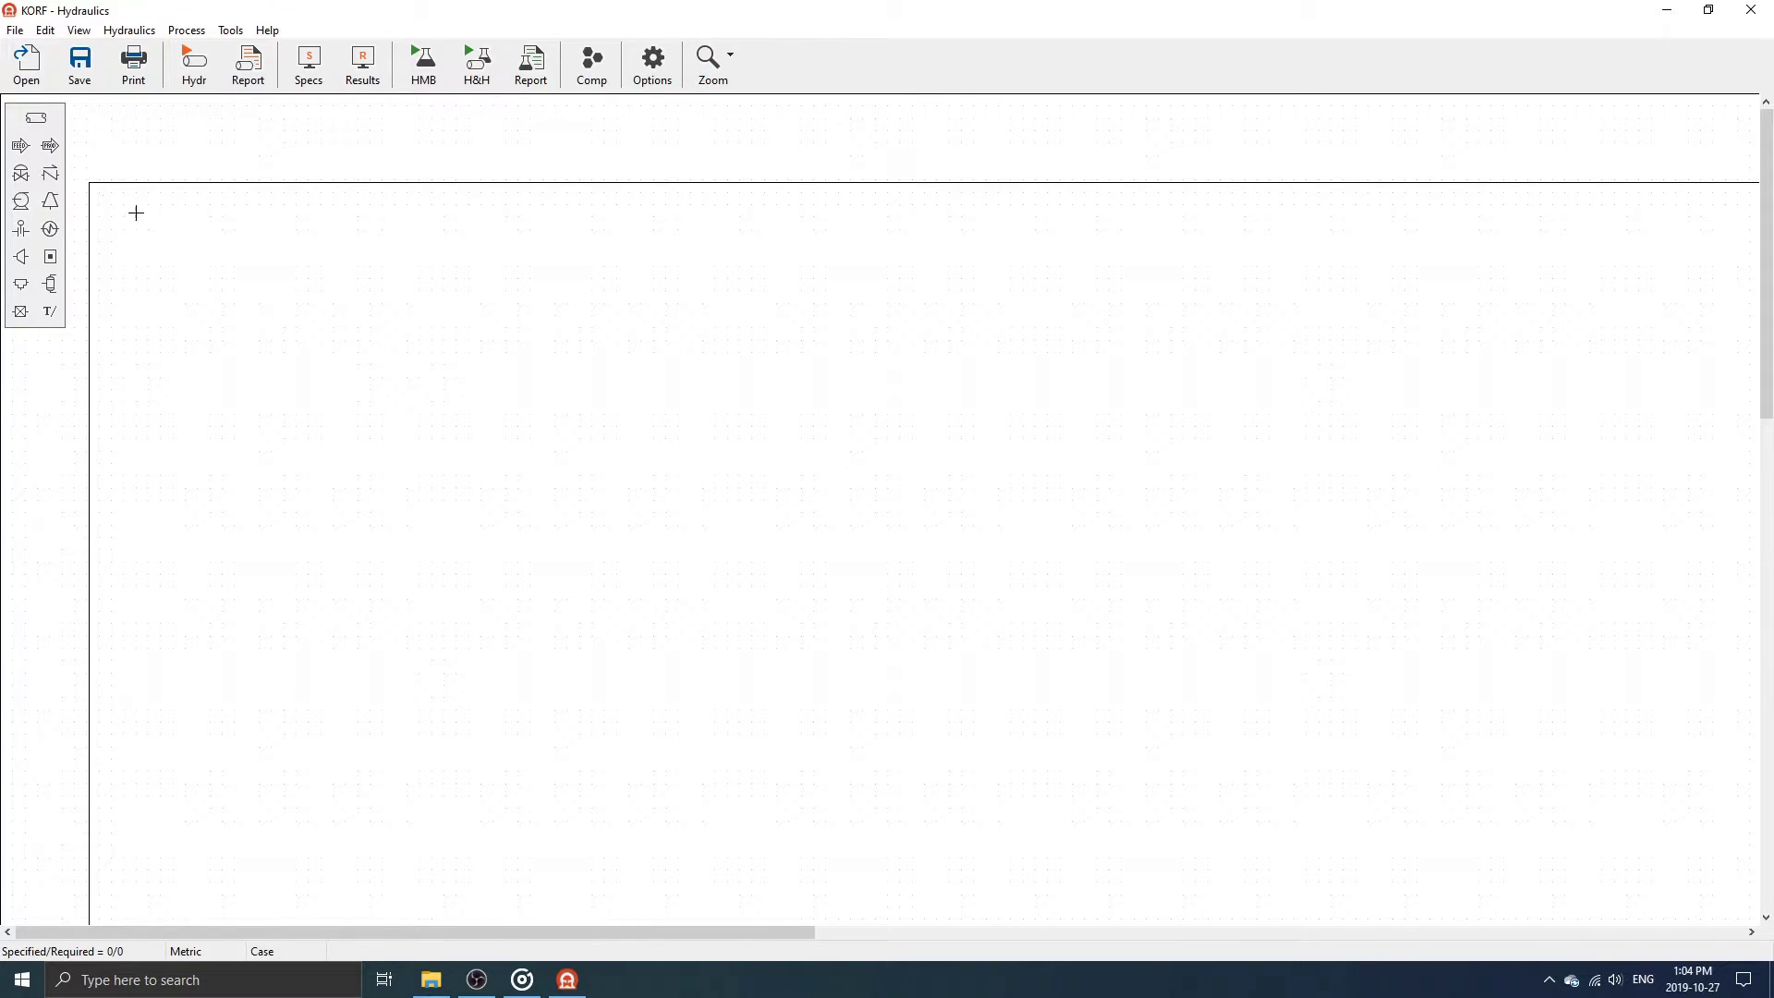
left_click(30, 151)
left_click(244, 453)
Place product TK1 on the right and control valve CV1 between F1 and TK1.
left_click(52, 148)
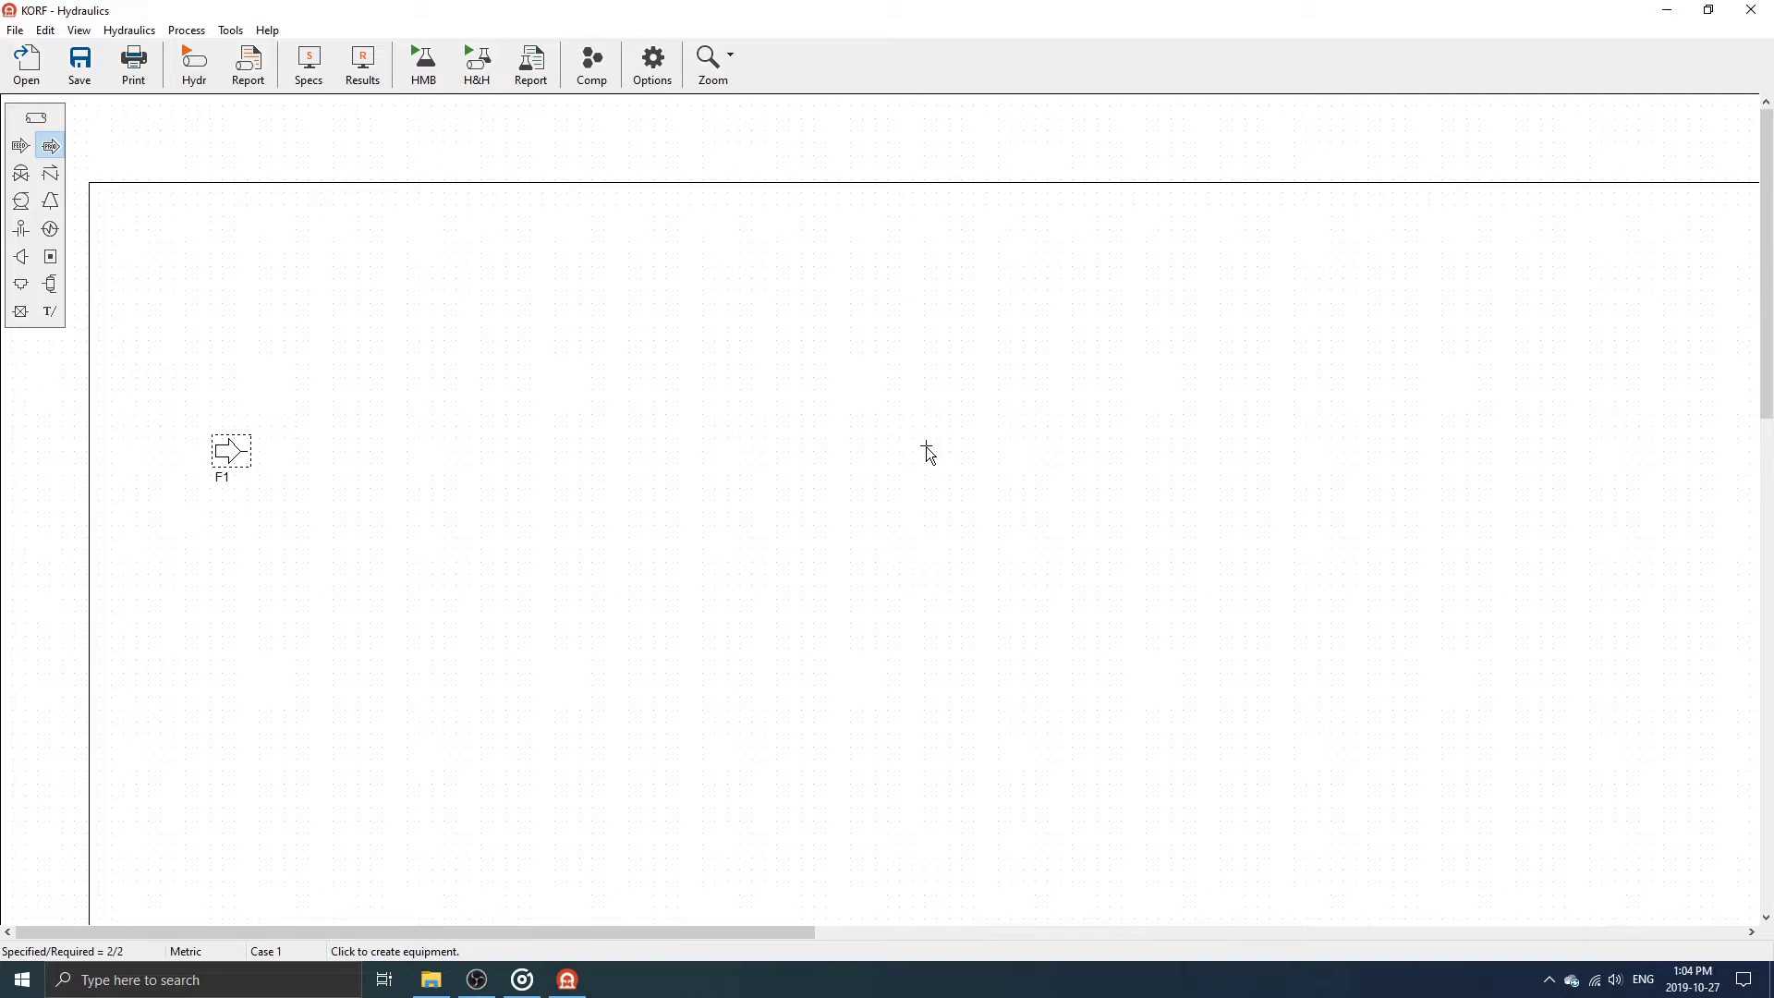
left_click(953, 457)
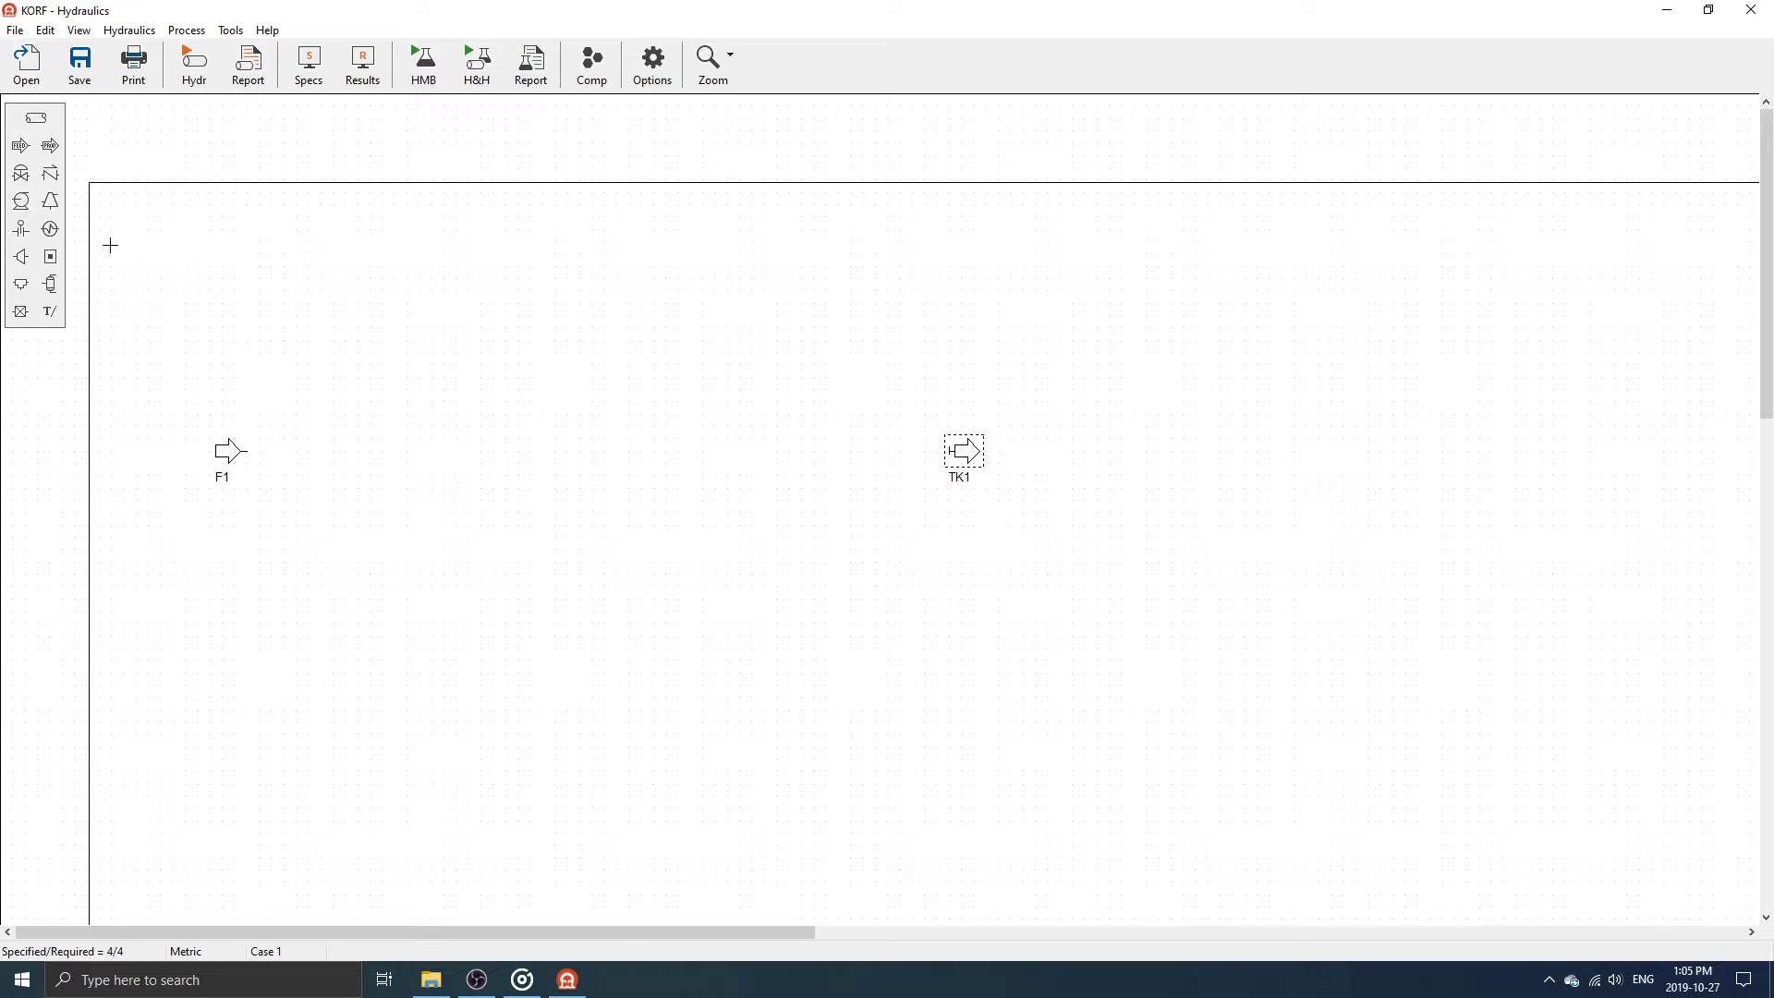
left_click(20, 173)
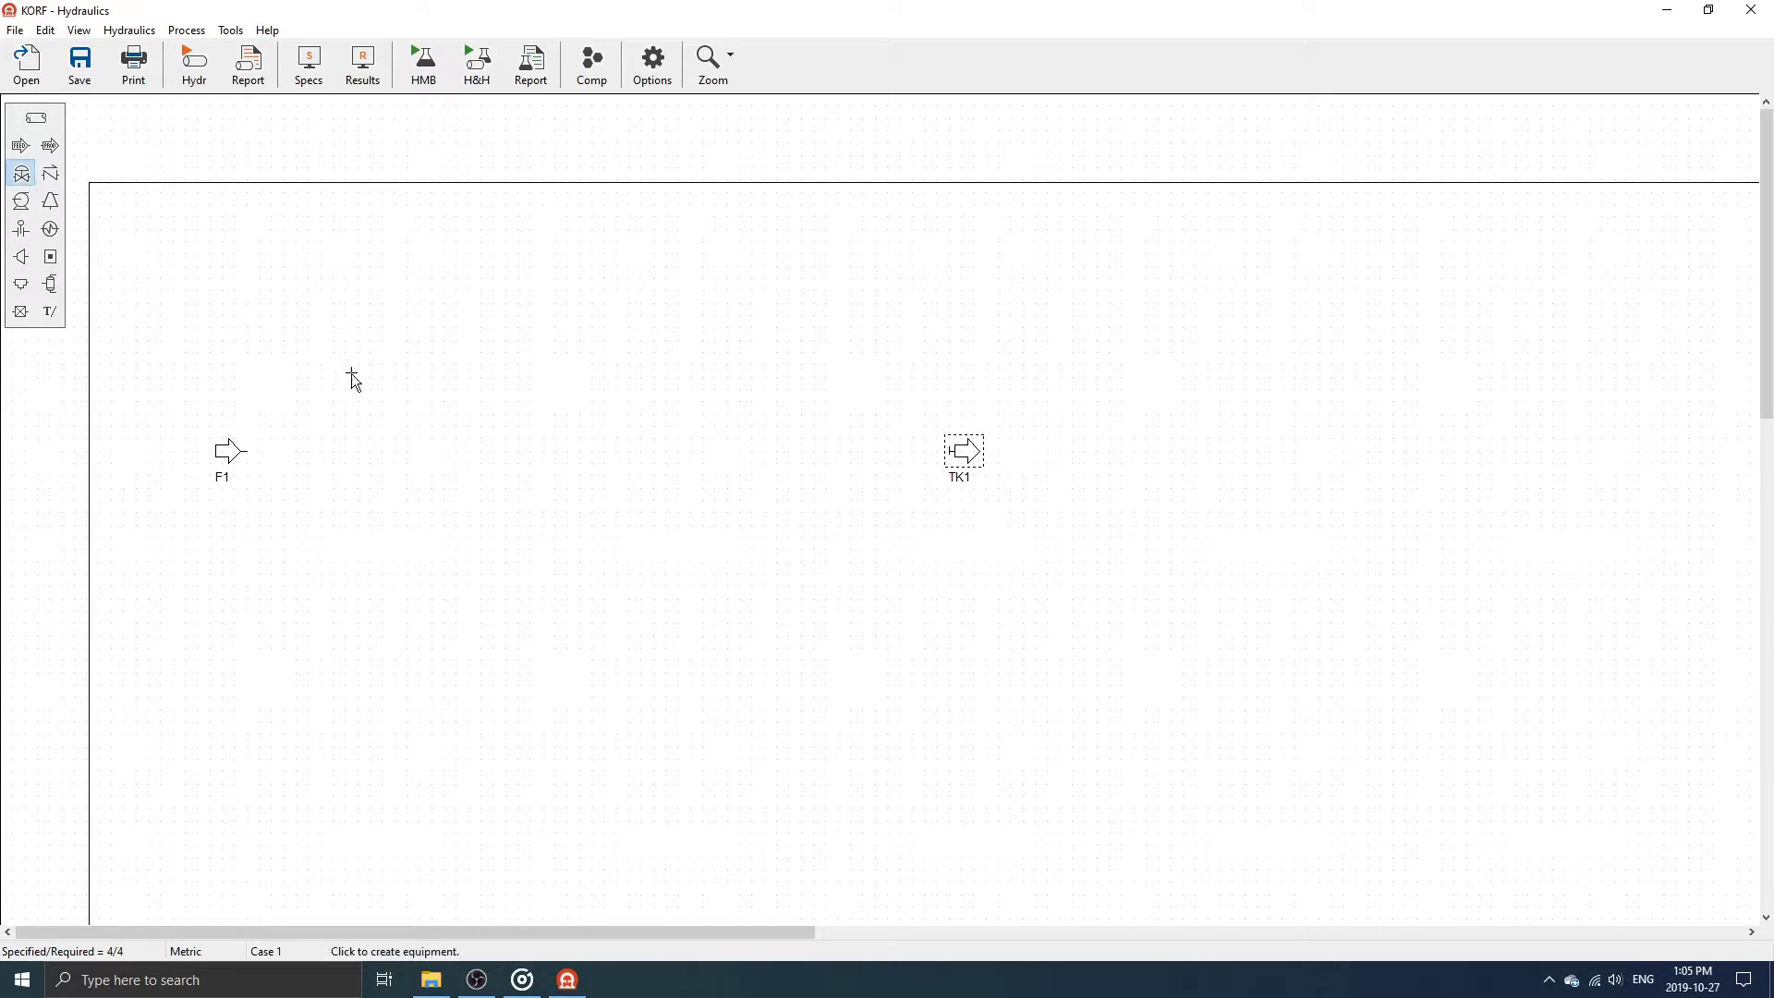
left_click(550, 458)
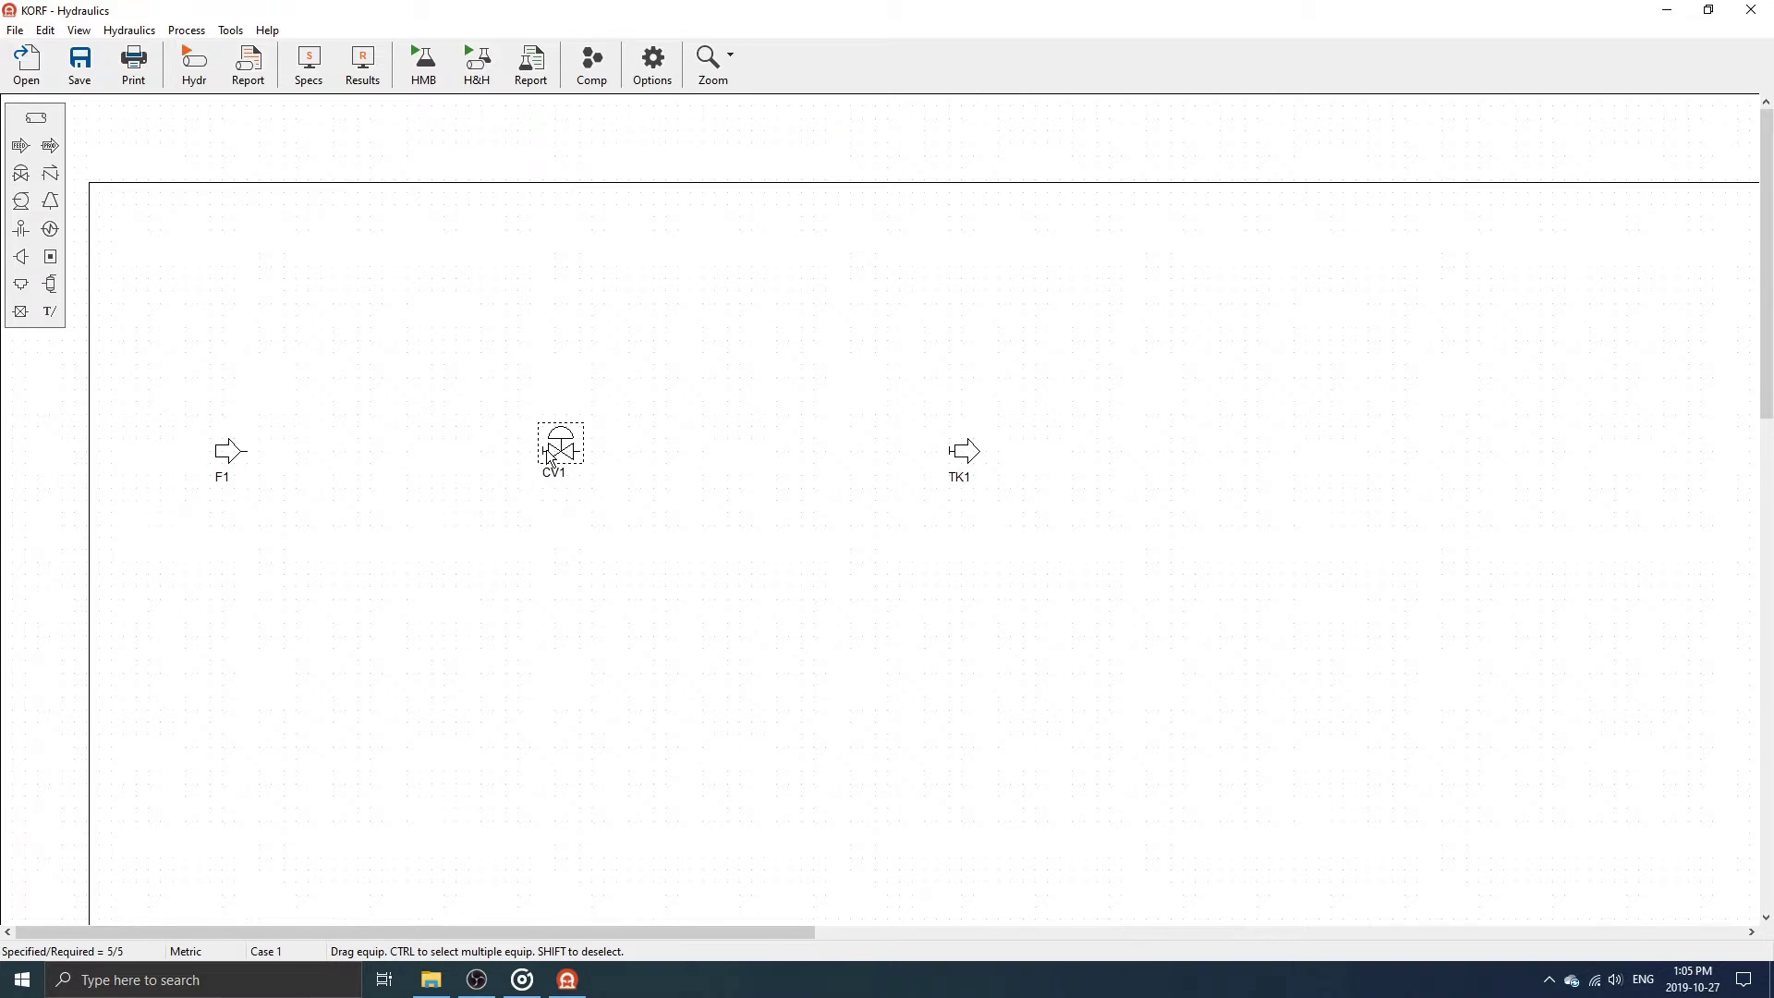
Draw pipe L1 from F1's outlet to CV1's inlet.
left_click(34, 121)
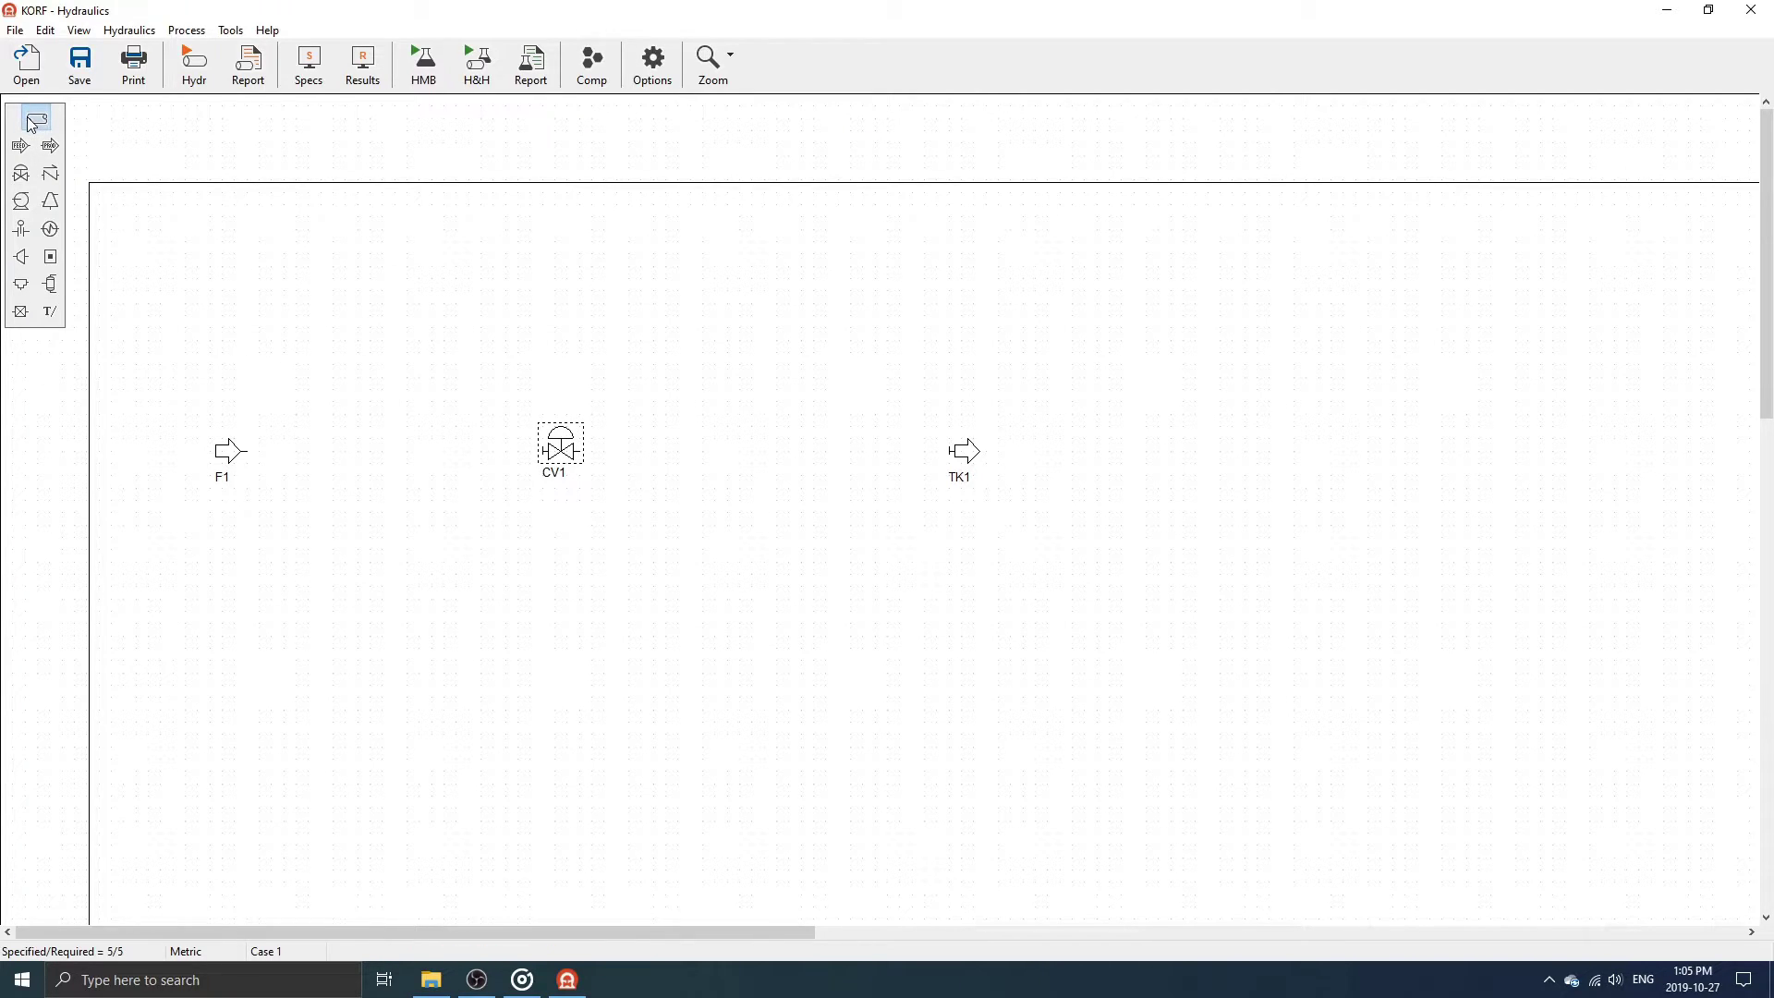
left_click(251, 454)
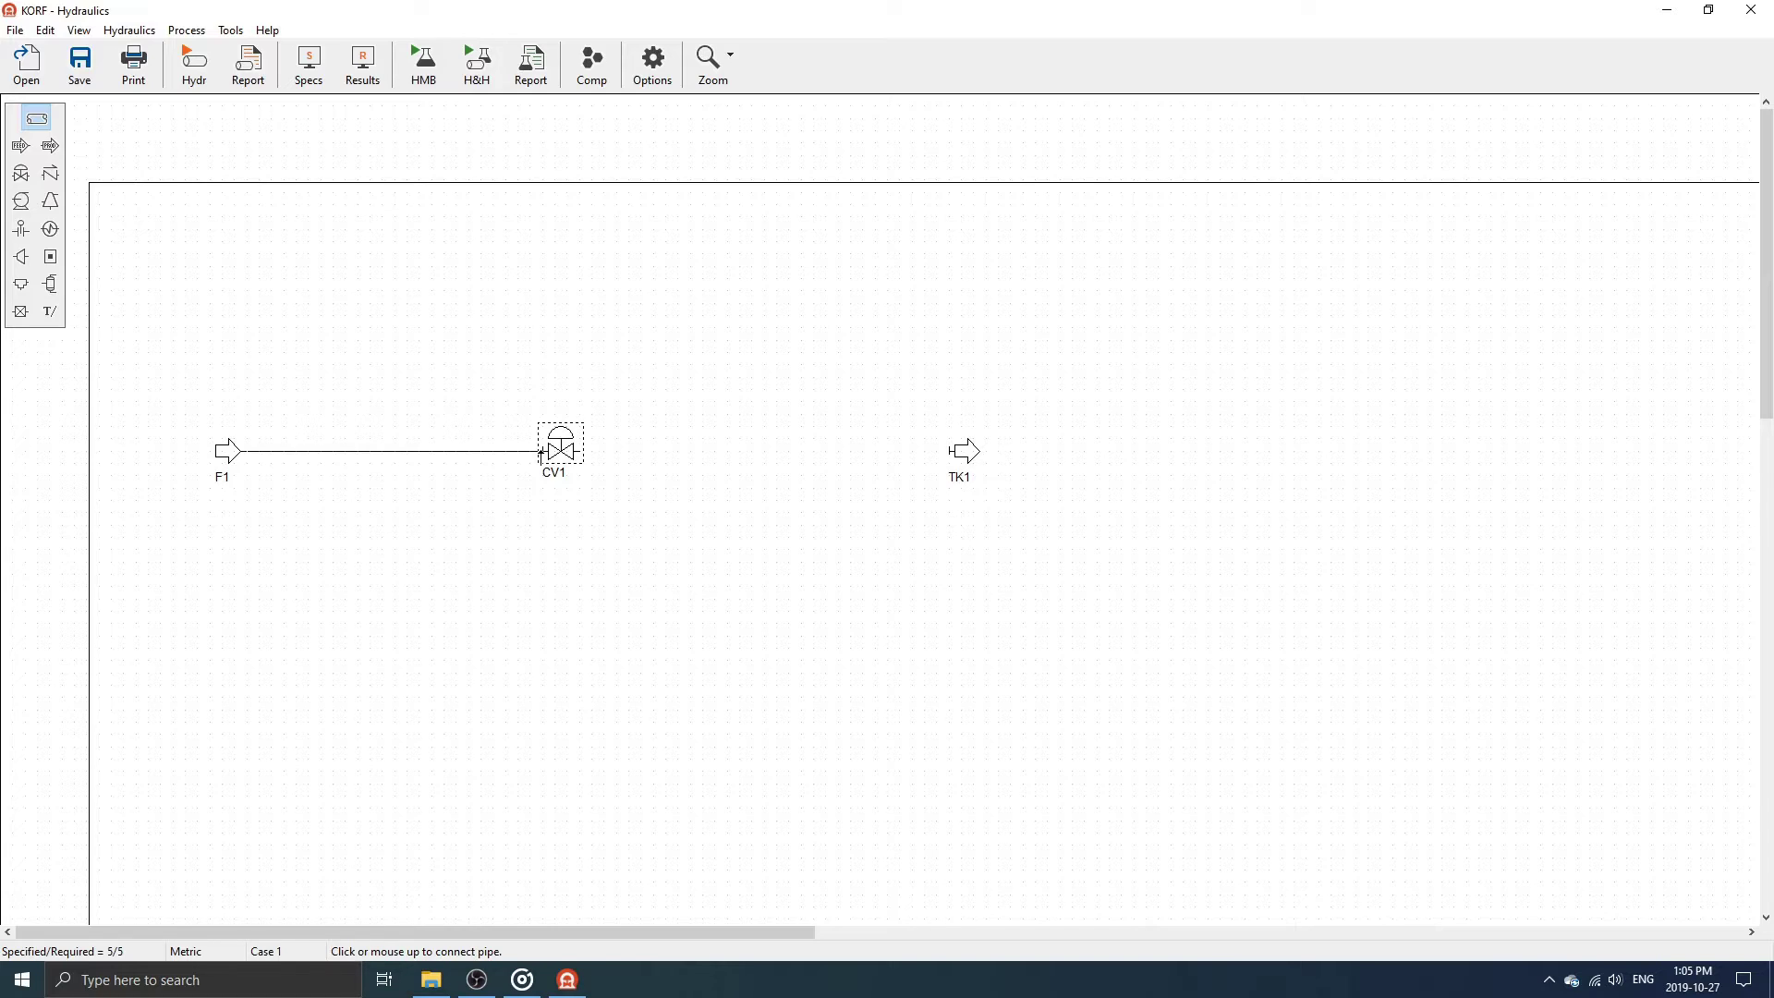
left_click(542, 452)
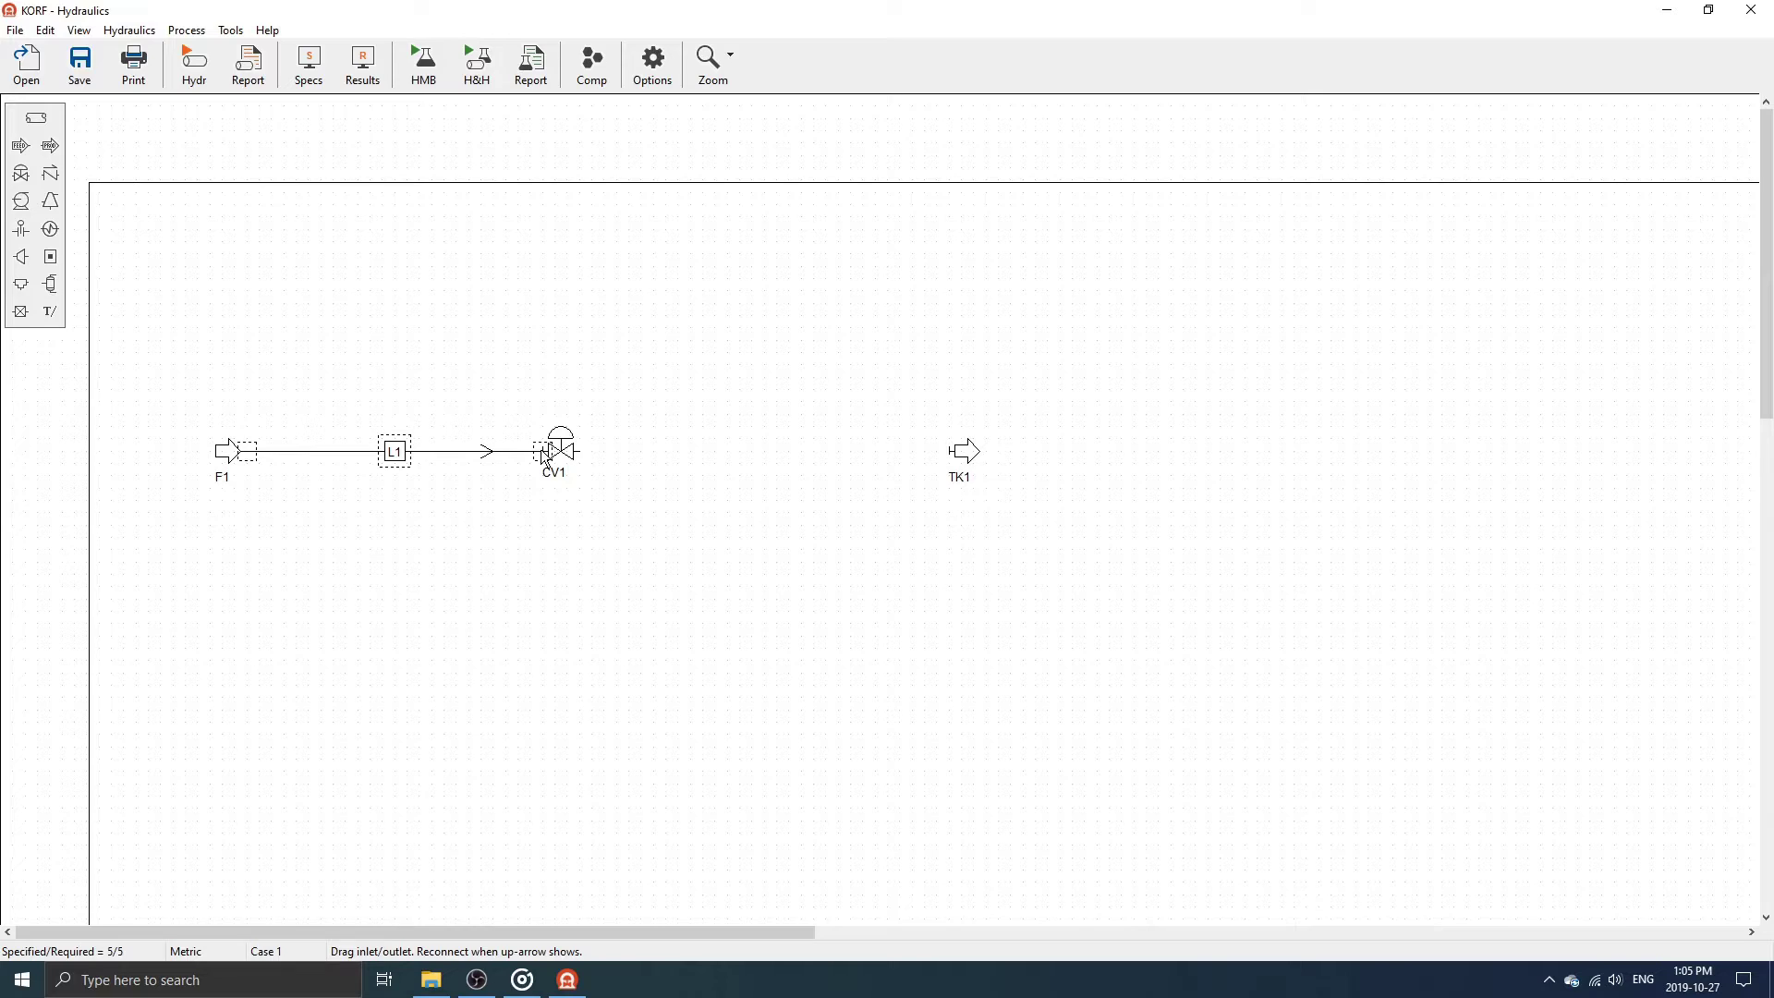
left_click(452, 510)
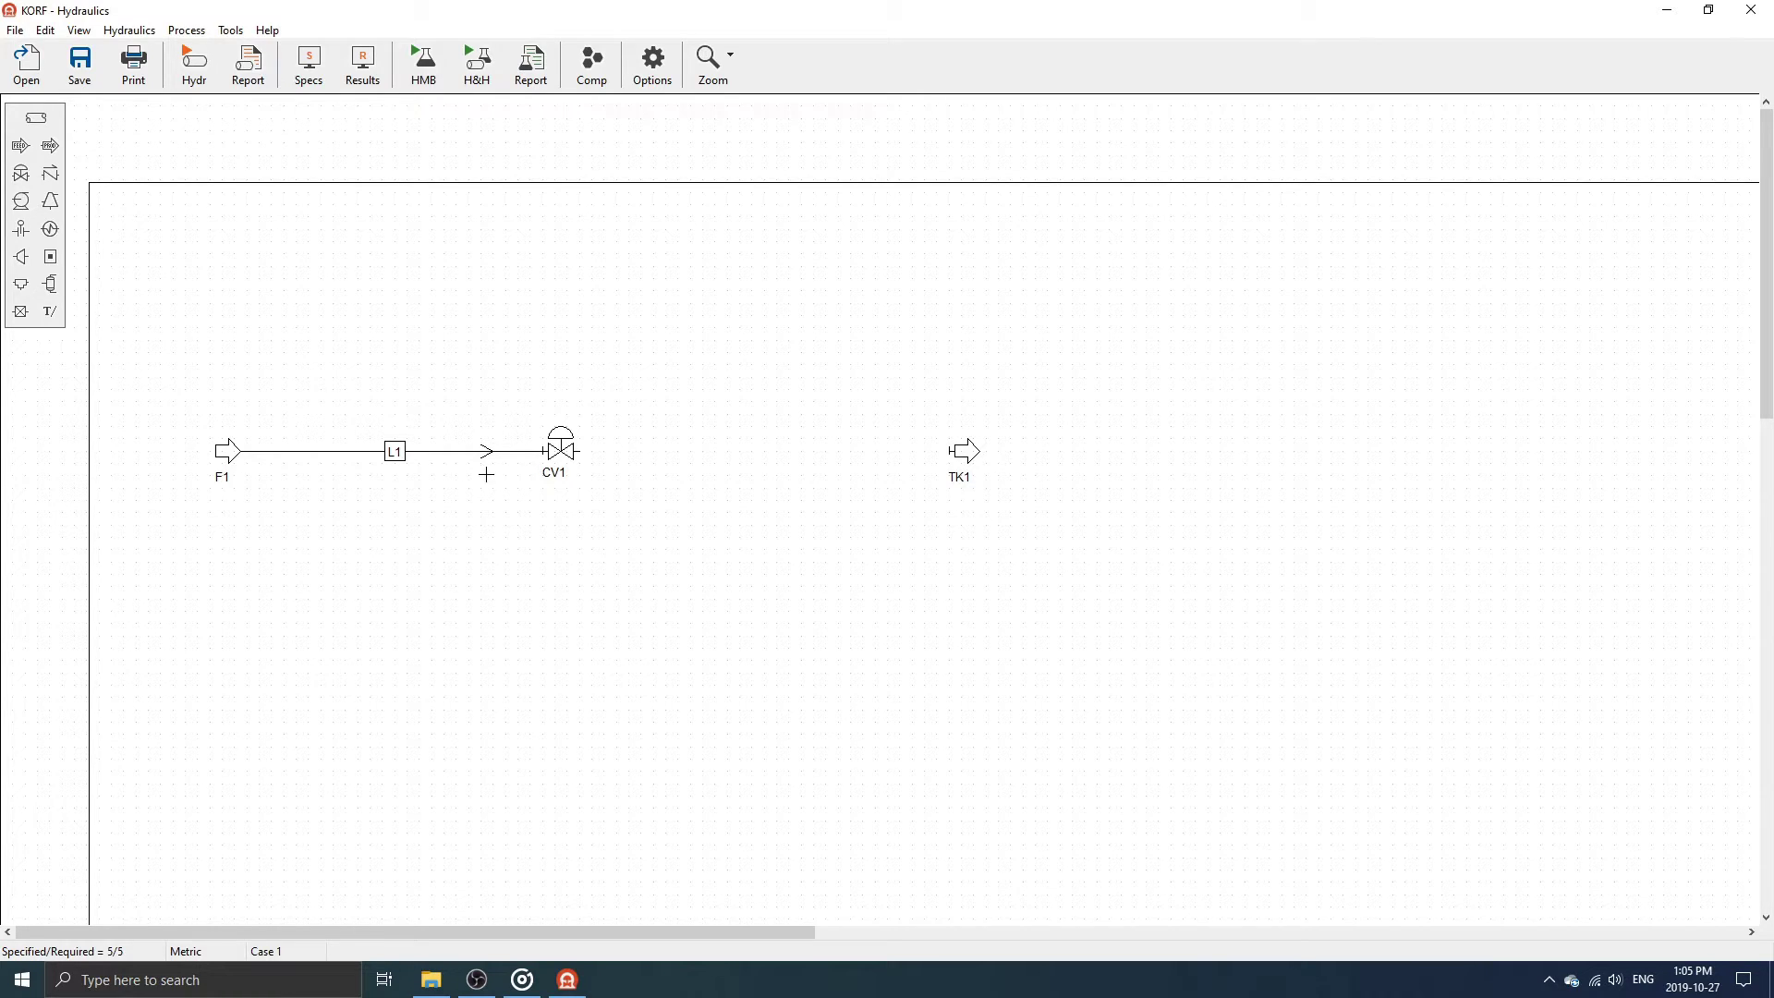
Draw pipe L2 from CV1's outlet to TK1's inlet.
left_click(36, 117)
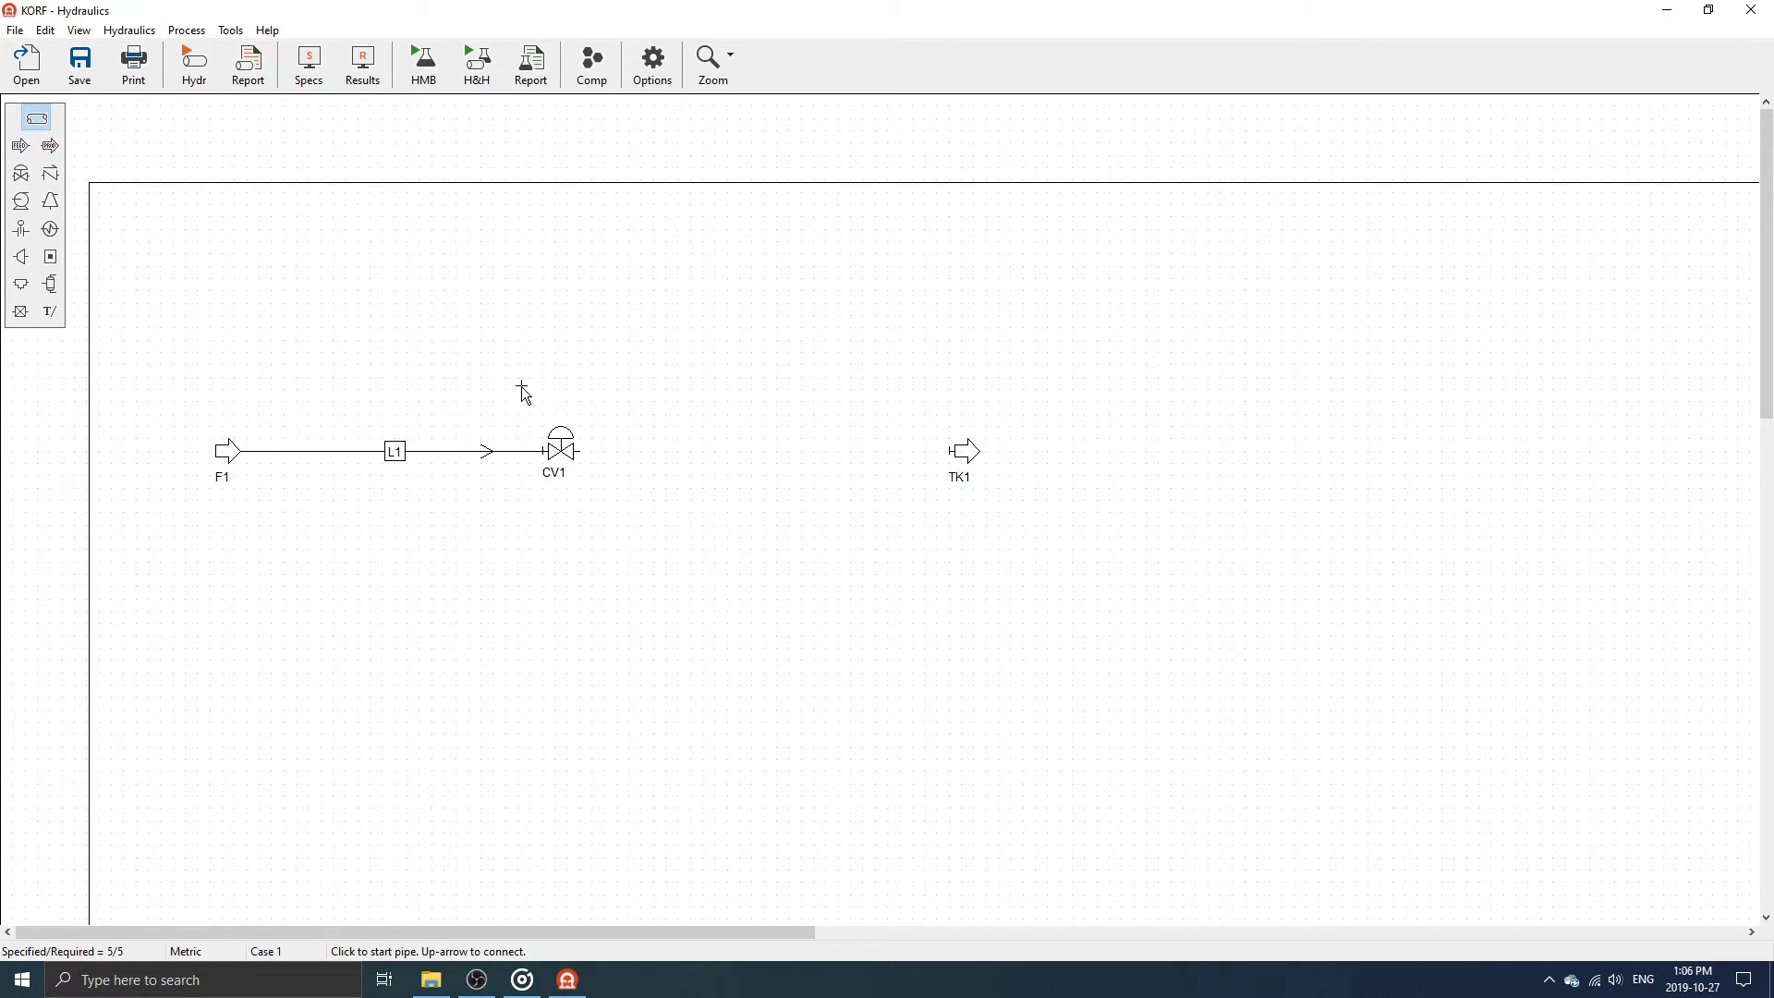
left_click(577, 451)
left_click(947, 454)
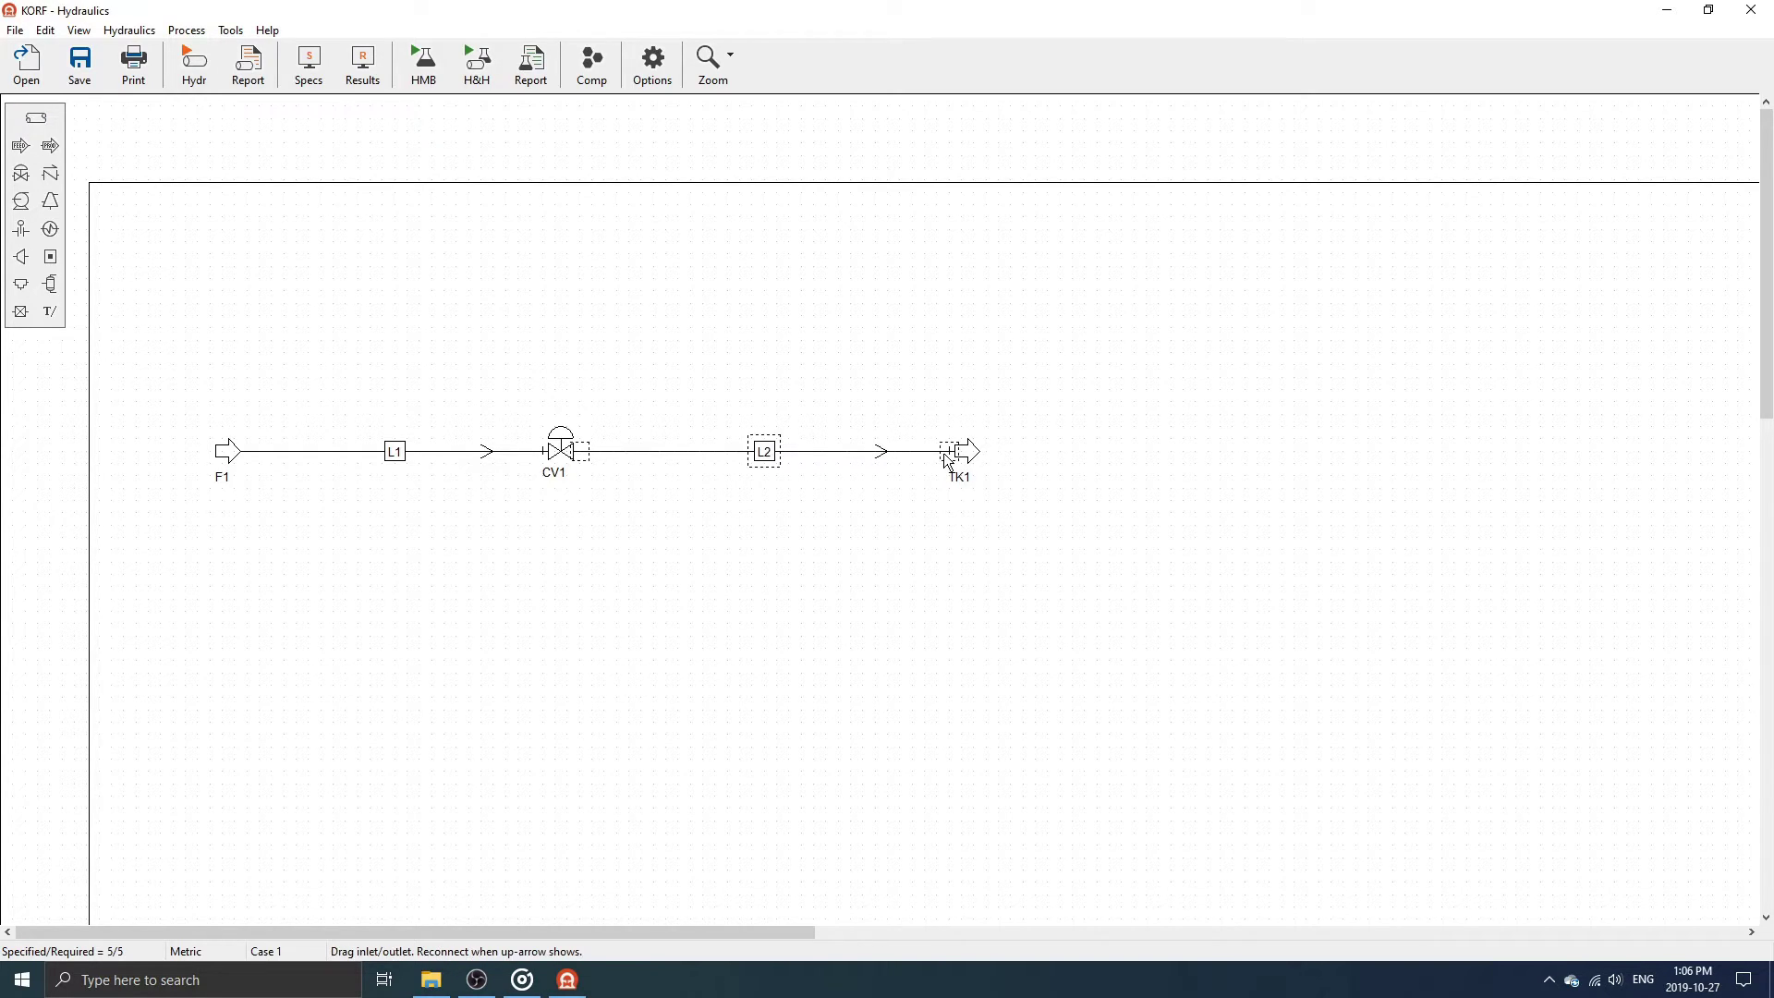
left_click(566, 456)
left_click_drag(566, 456, 561, 369)
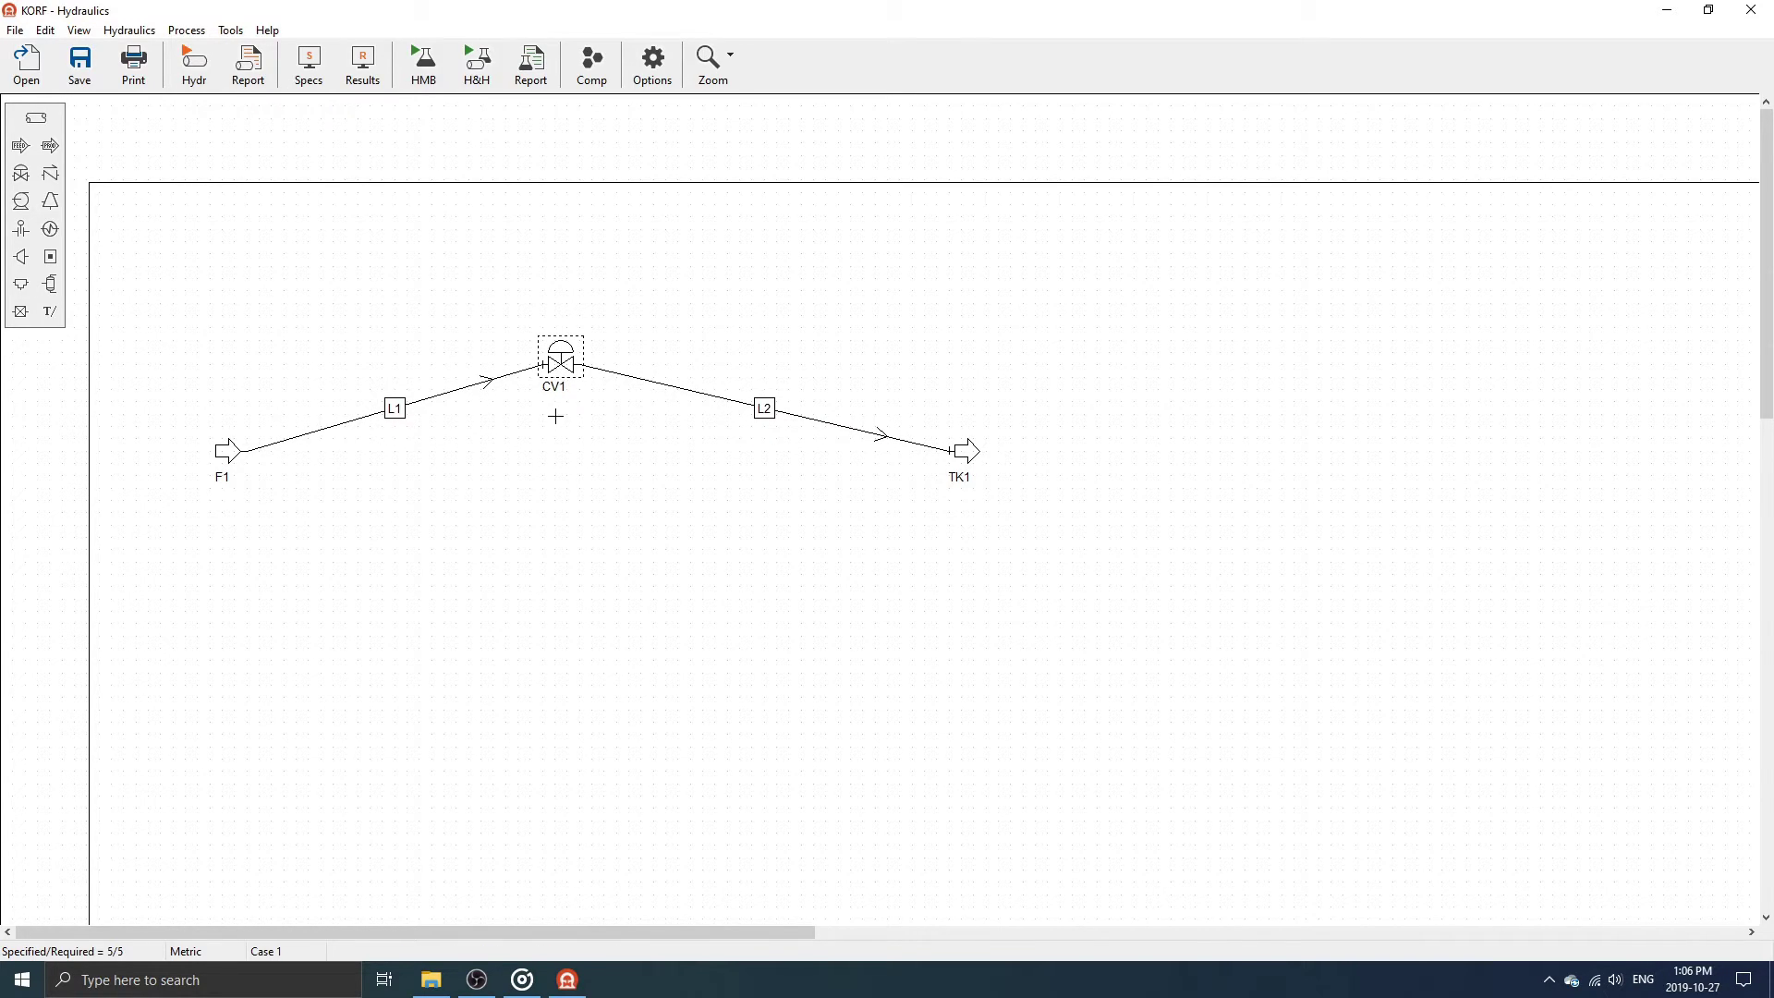
left_click(550, 469)
left_click_drag(563, 366, 563, 455)
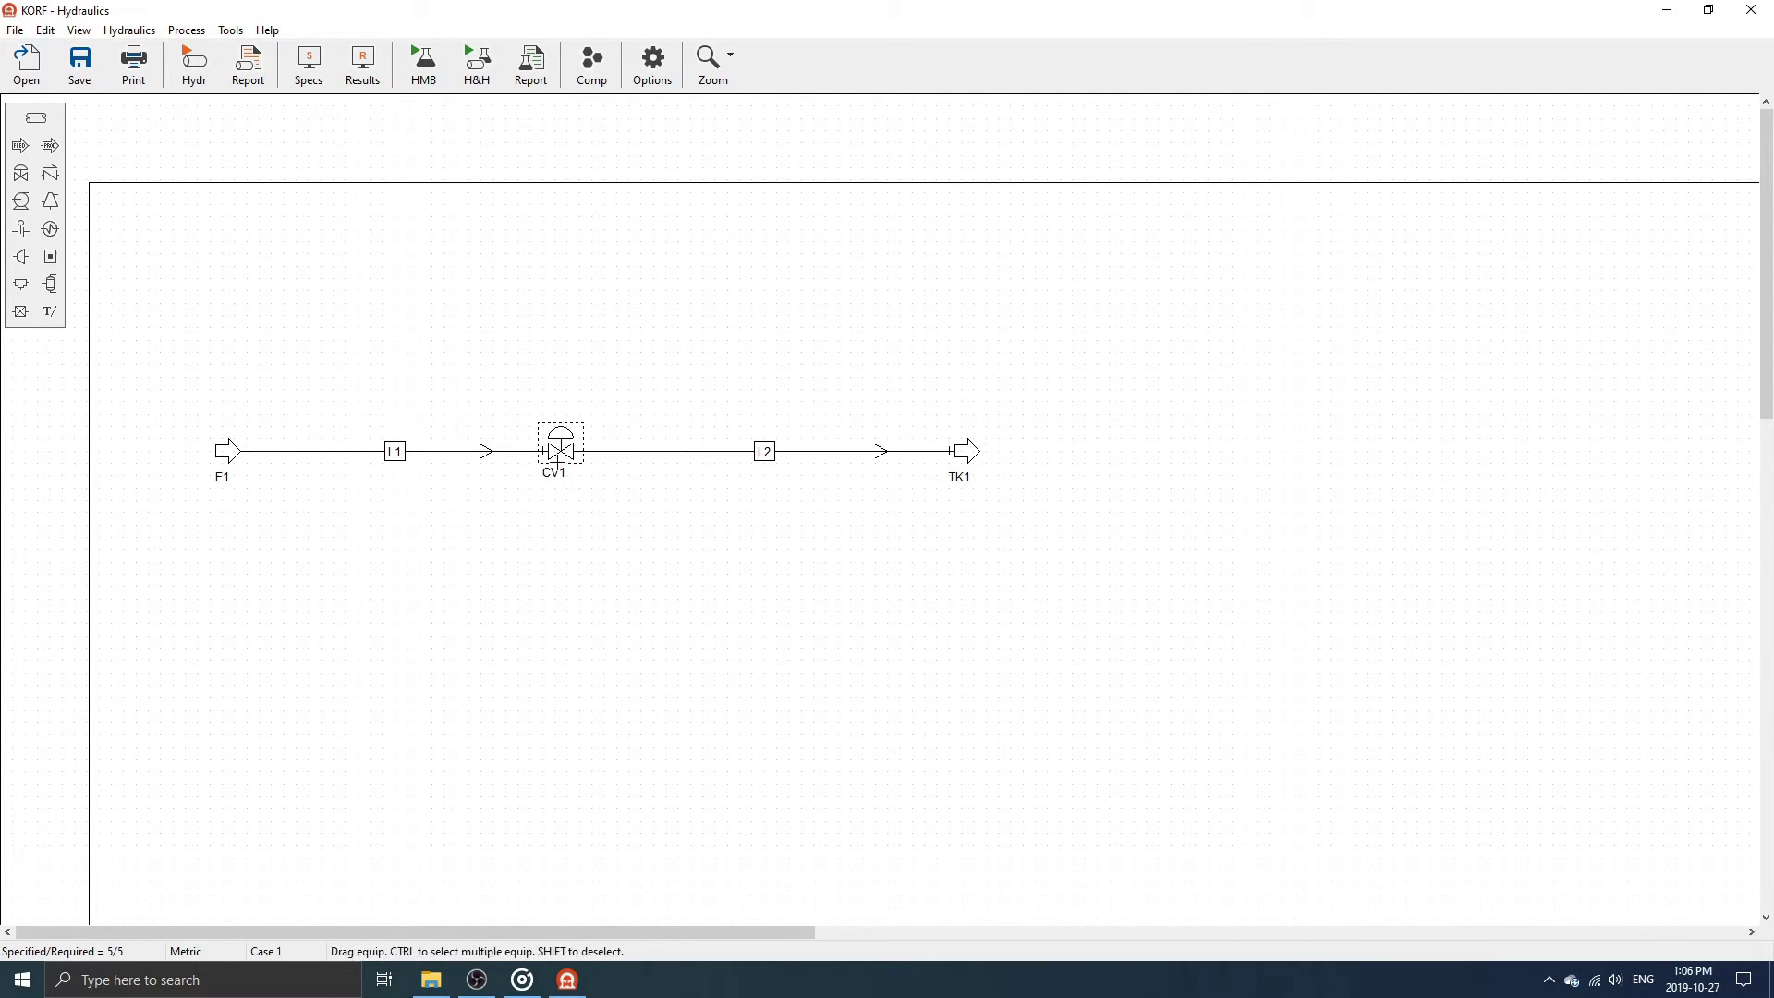
left_click(551, 511)
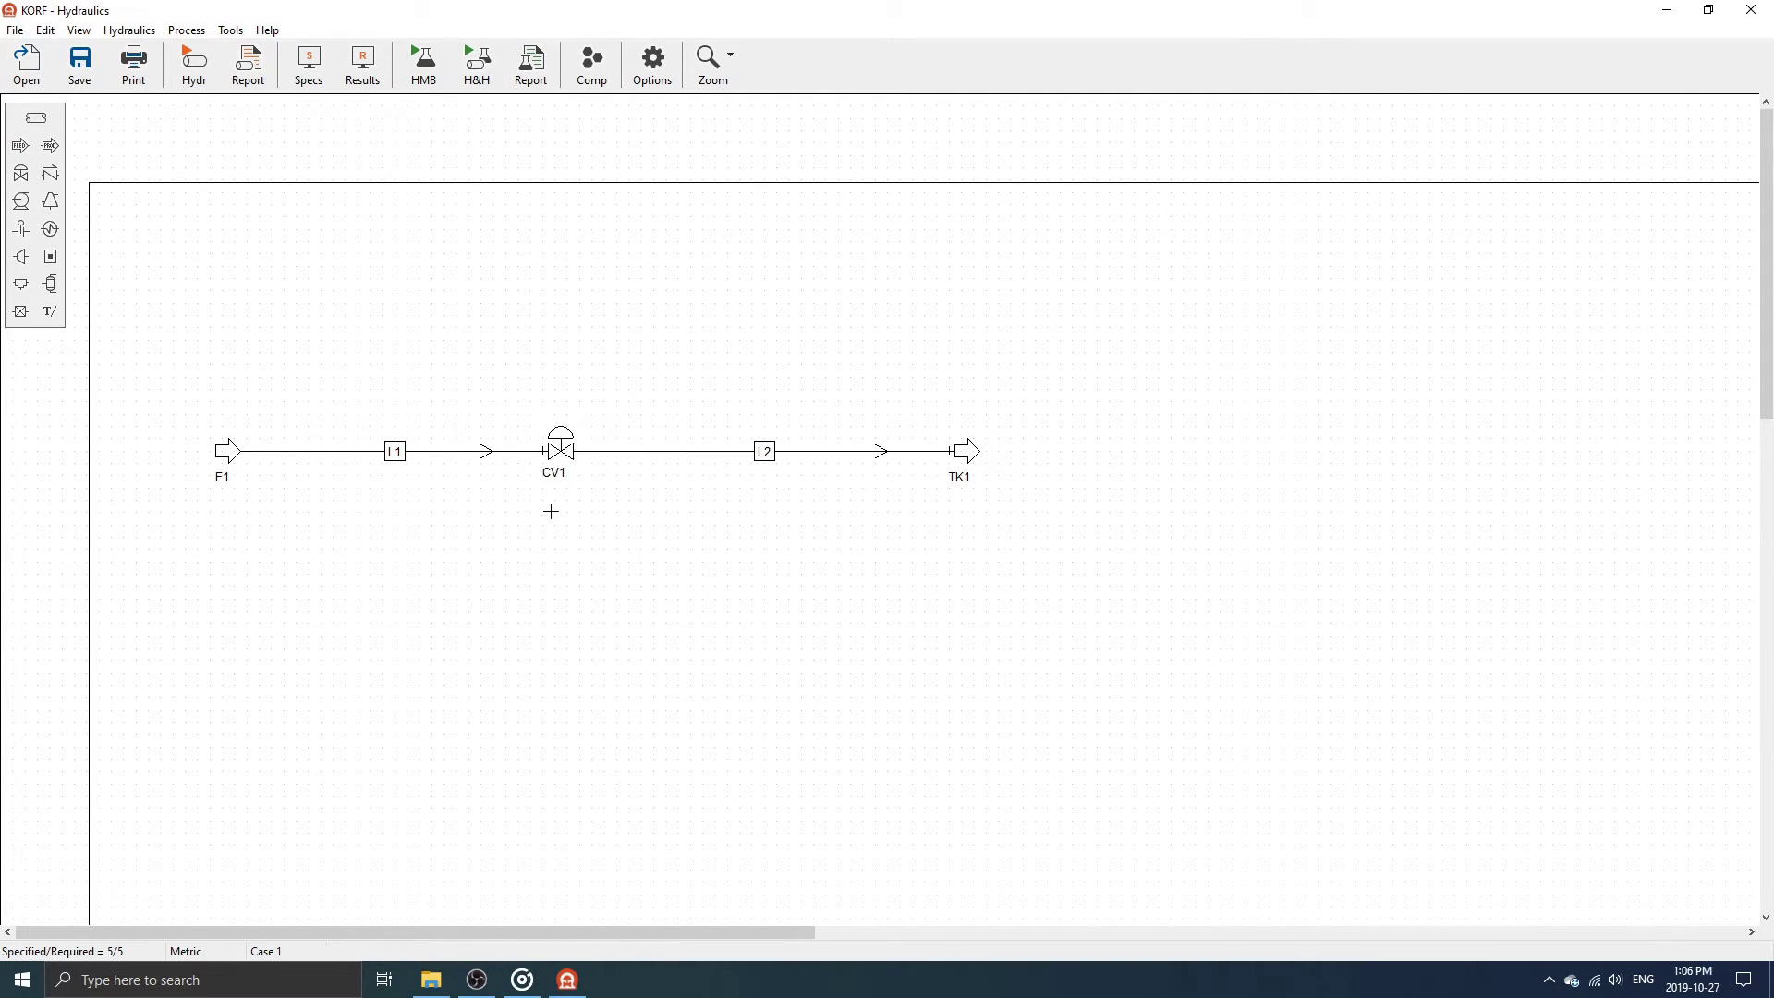
left_click(545, 459)
left_click_drag(545, 460, 432, 453)
left_click_drag(435, 453, 543, 452)
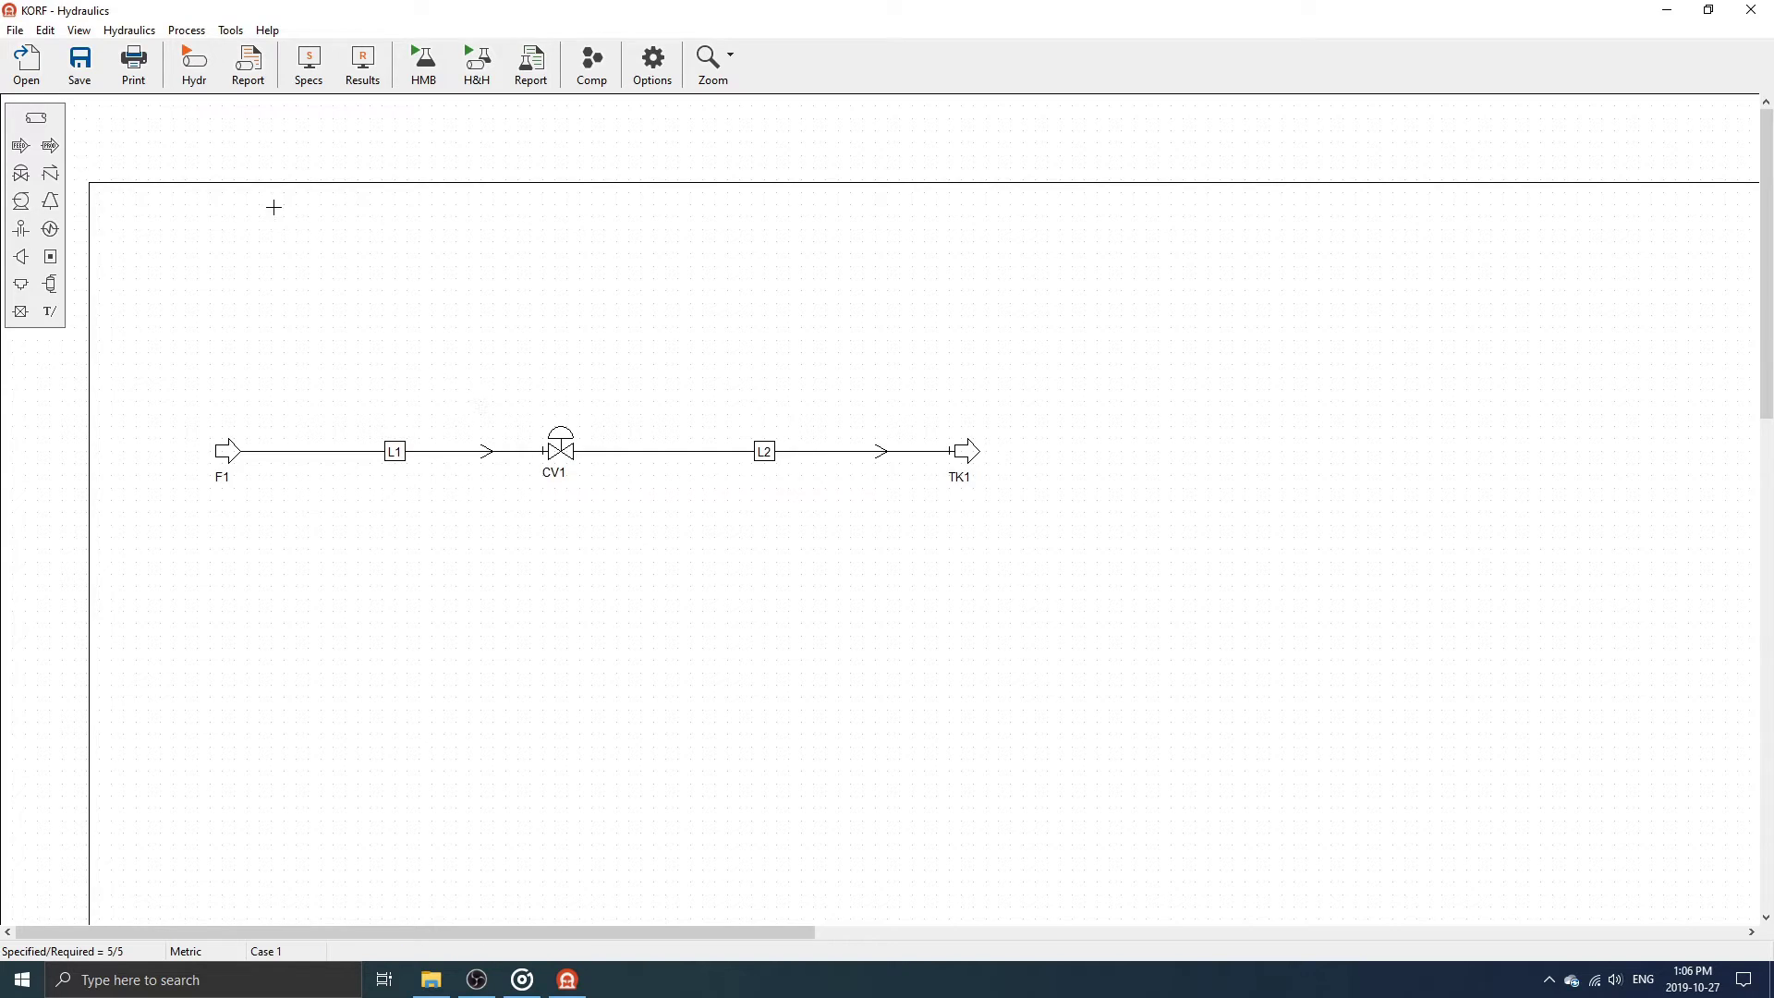
Label the diagram with specified values and run the hydraulic calculation, which converges in 4 iterations.
left_click(312, 72)
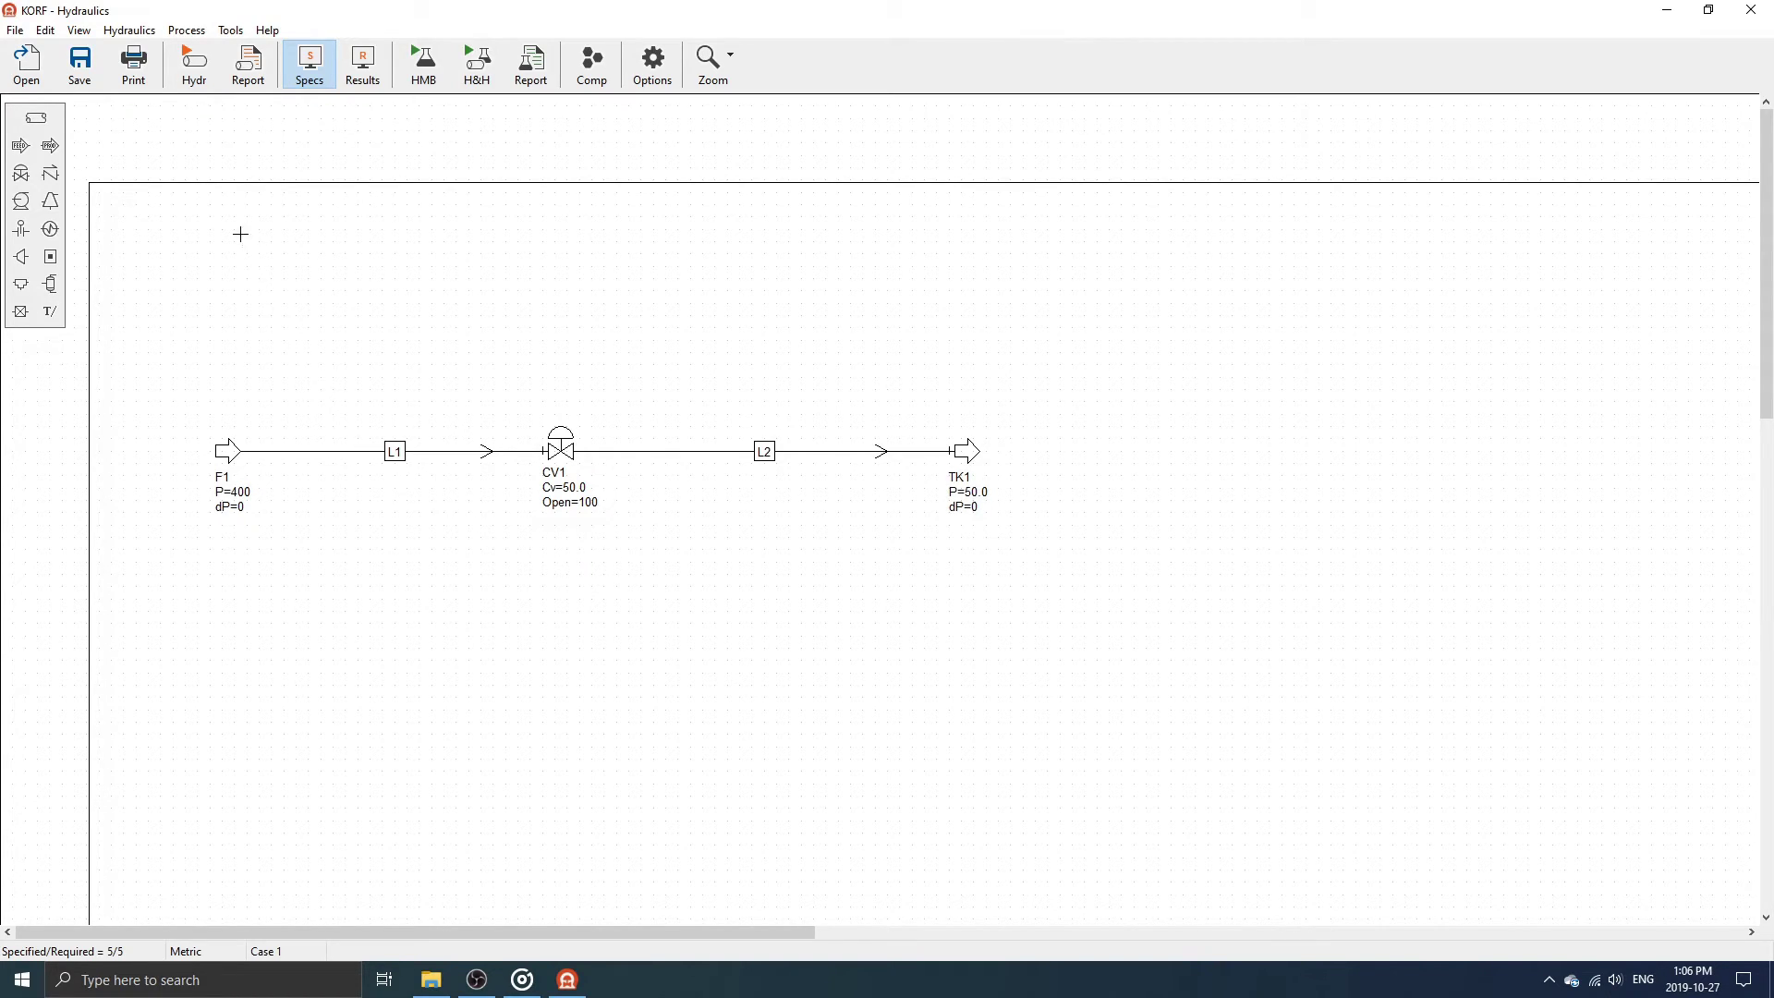
left_click(196, 67)
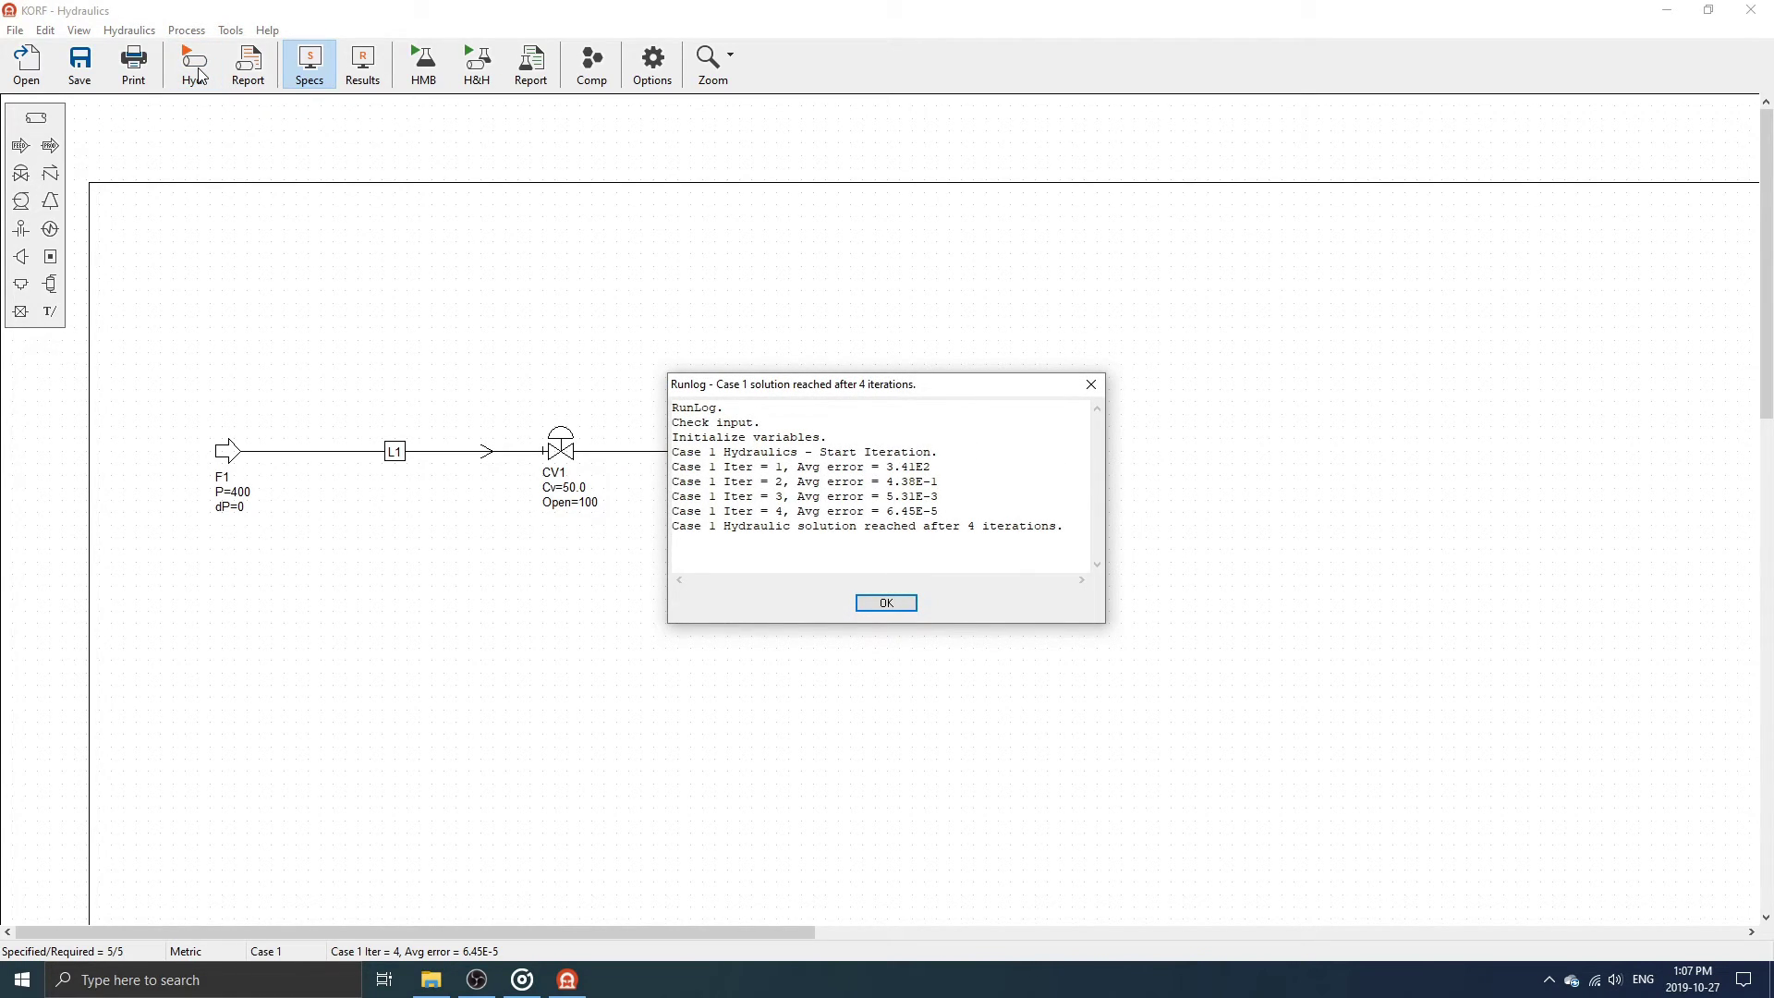
left_click(885, 602)
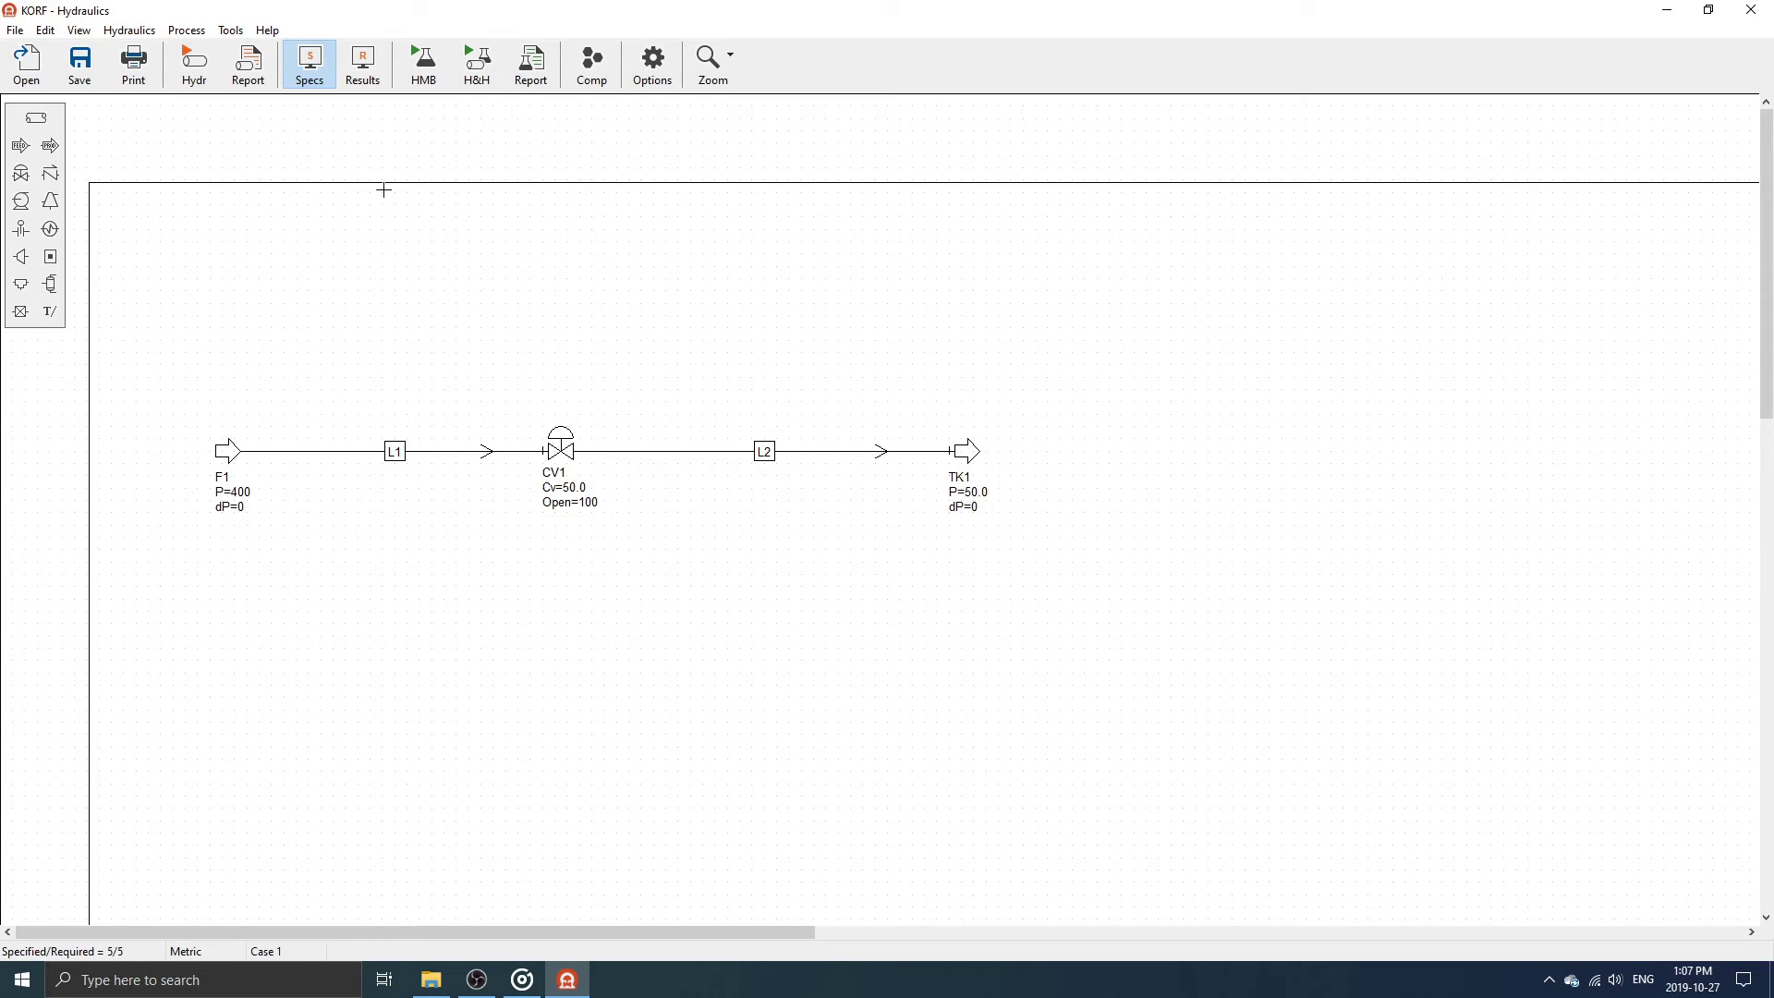
Label the diagram with calculated flow results and check CV1's pressures: inlet 352, outlet 98.2.
left_click(365, 74)
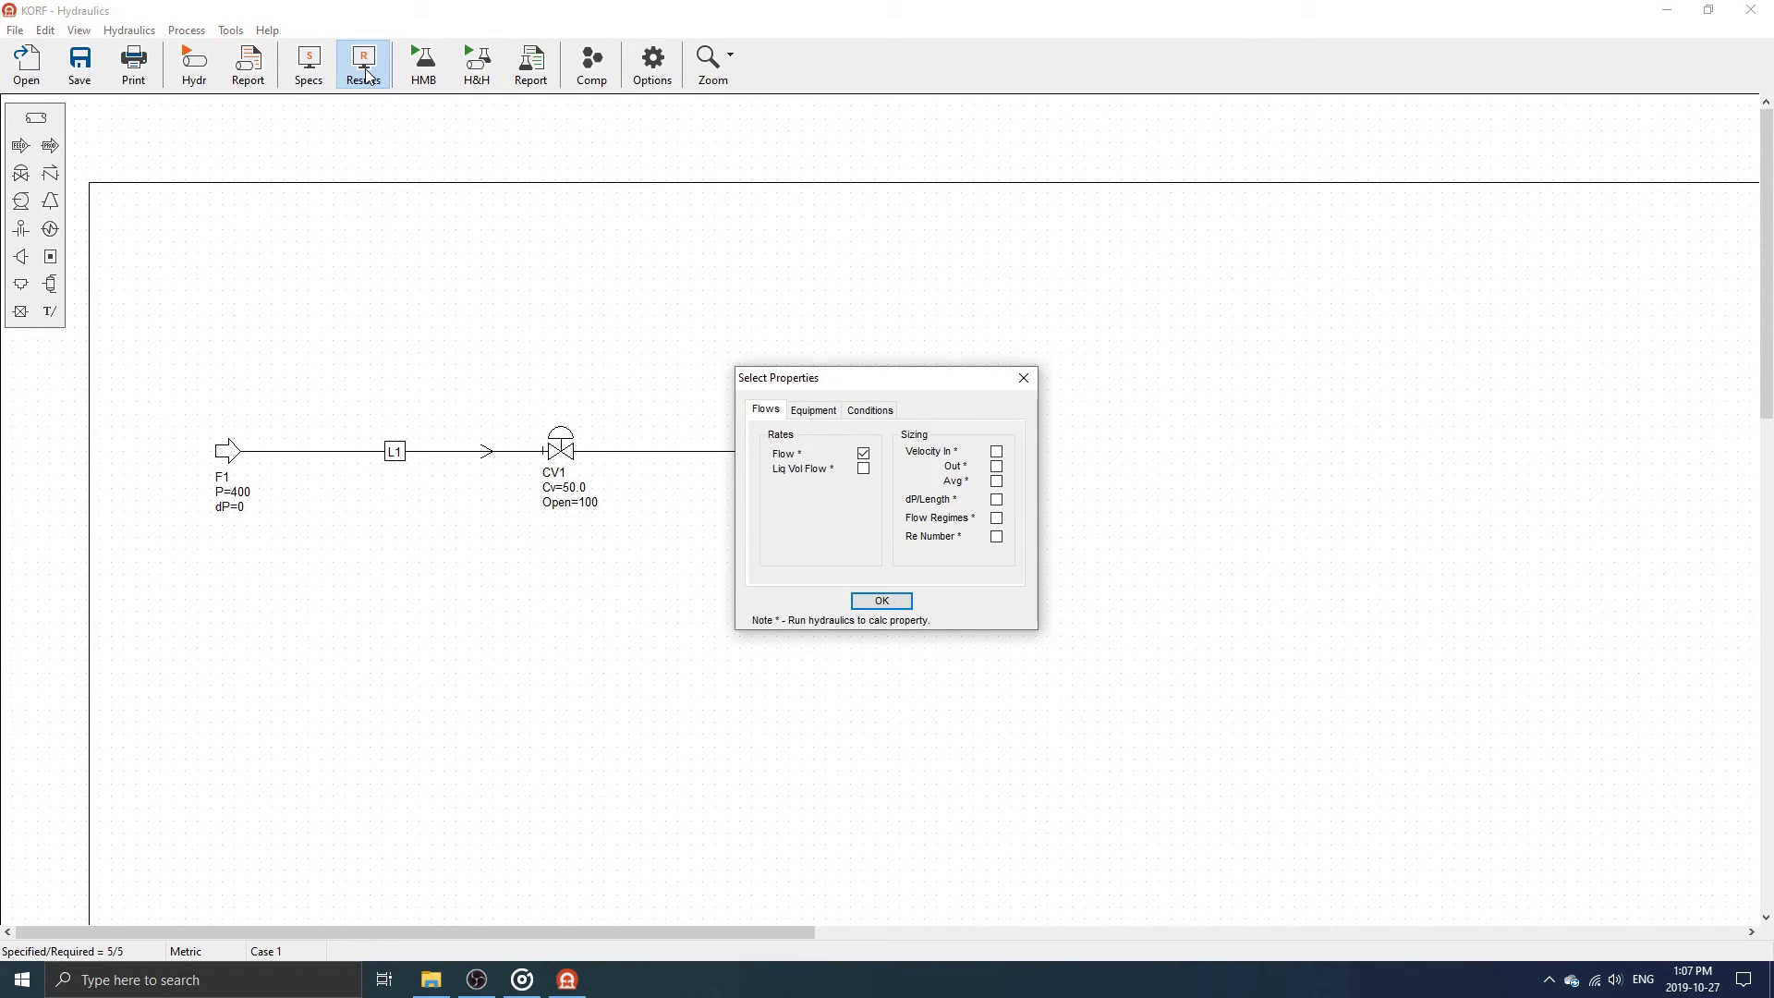
left_click(880, 597)
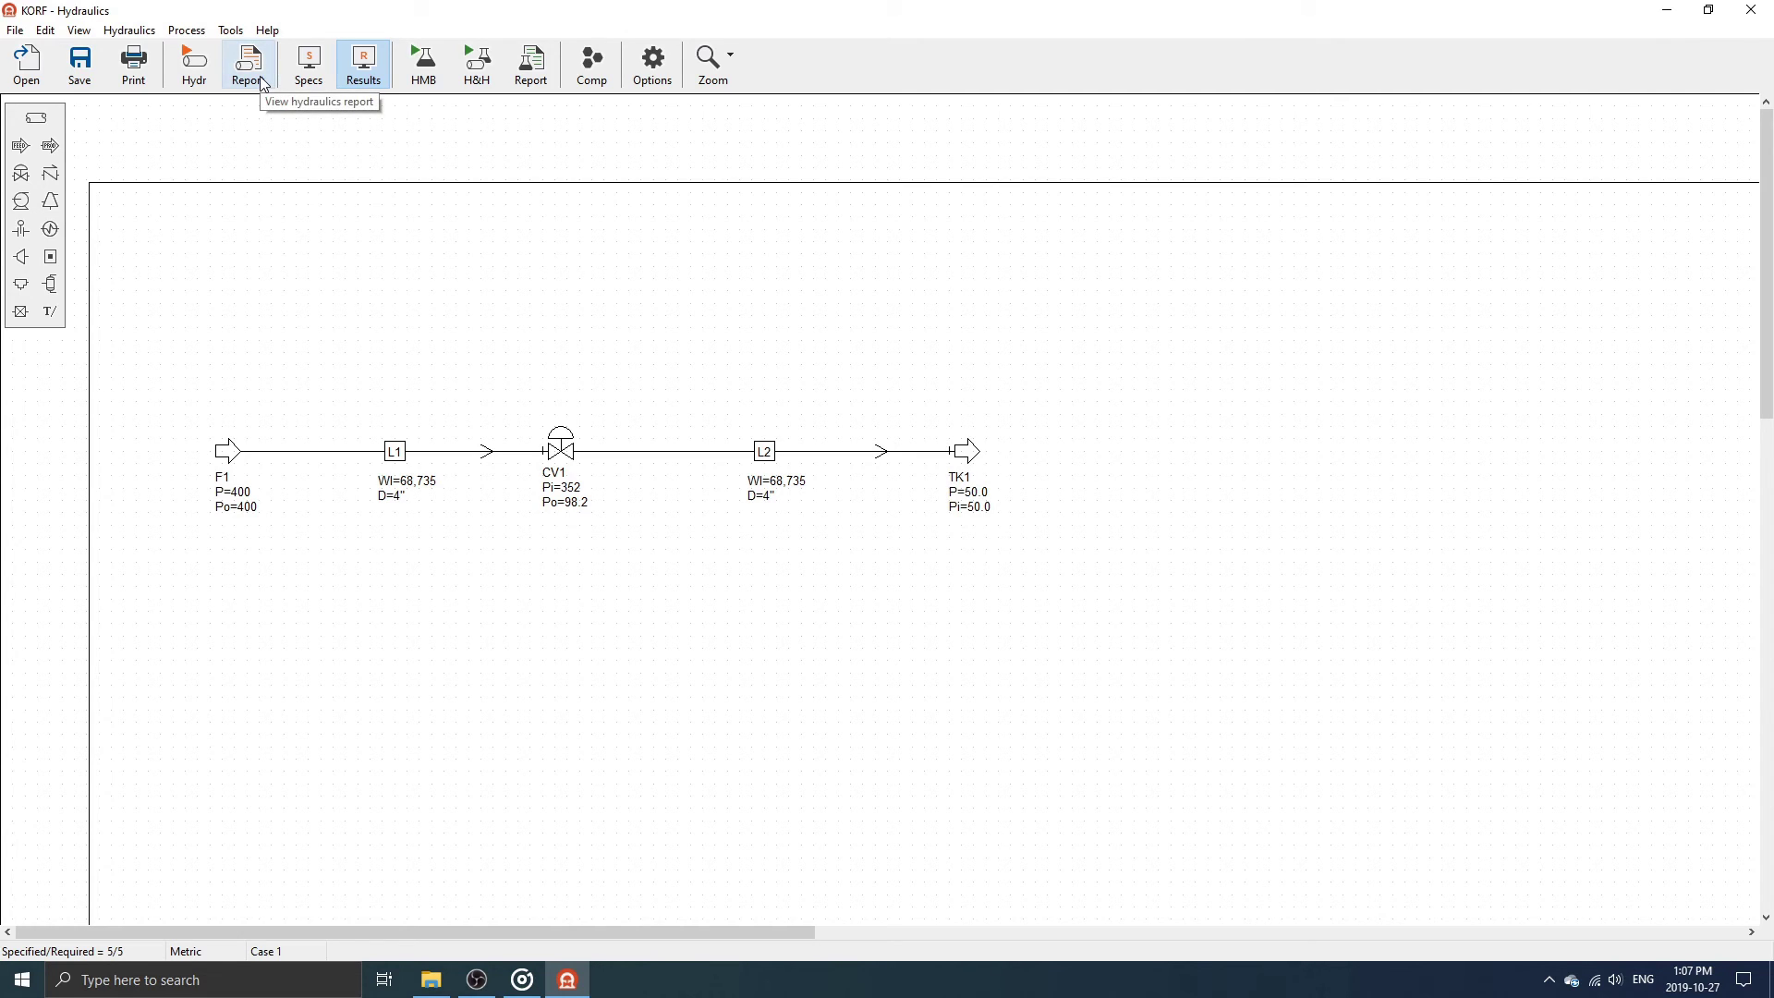
double_click(563, 450)
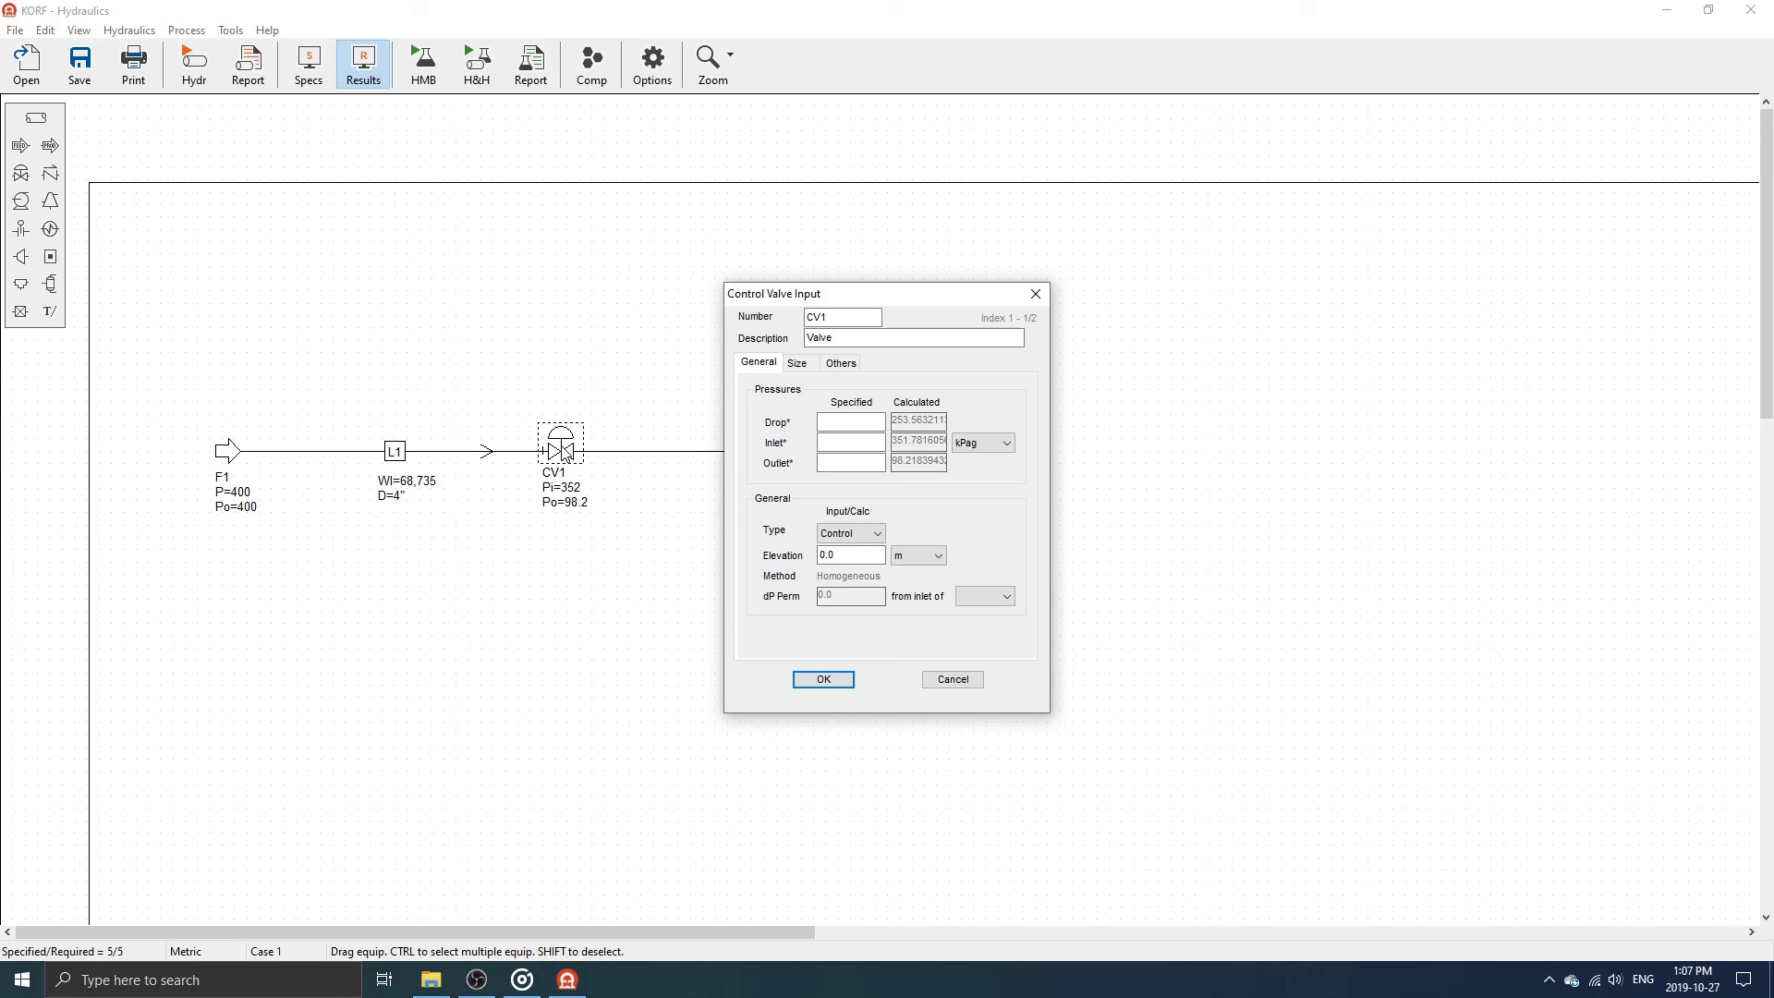
left_click(818, 679)
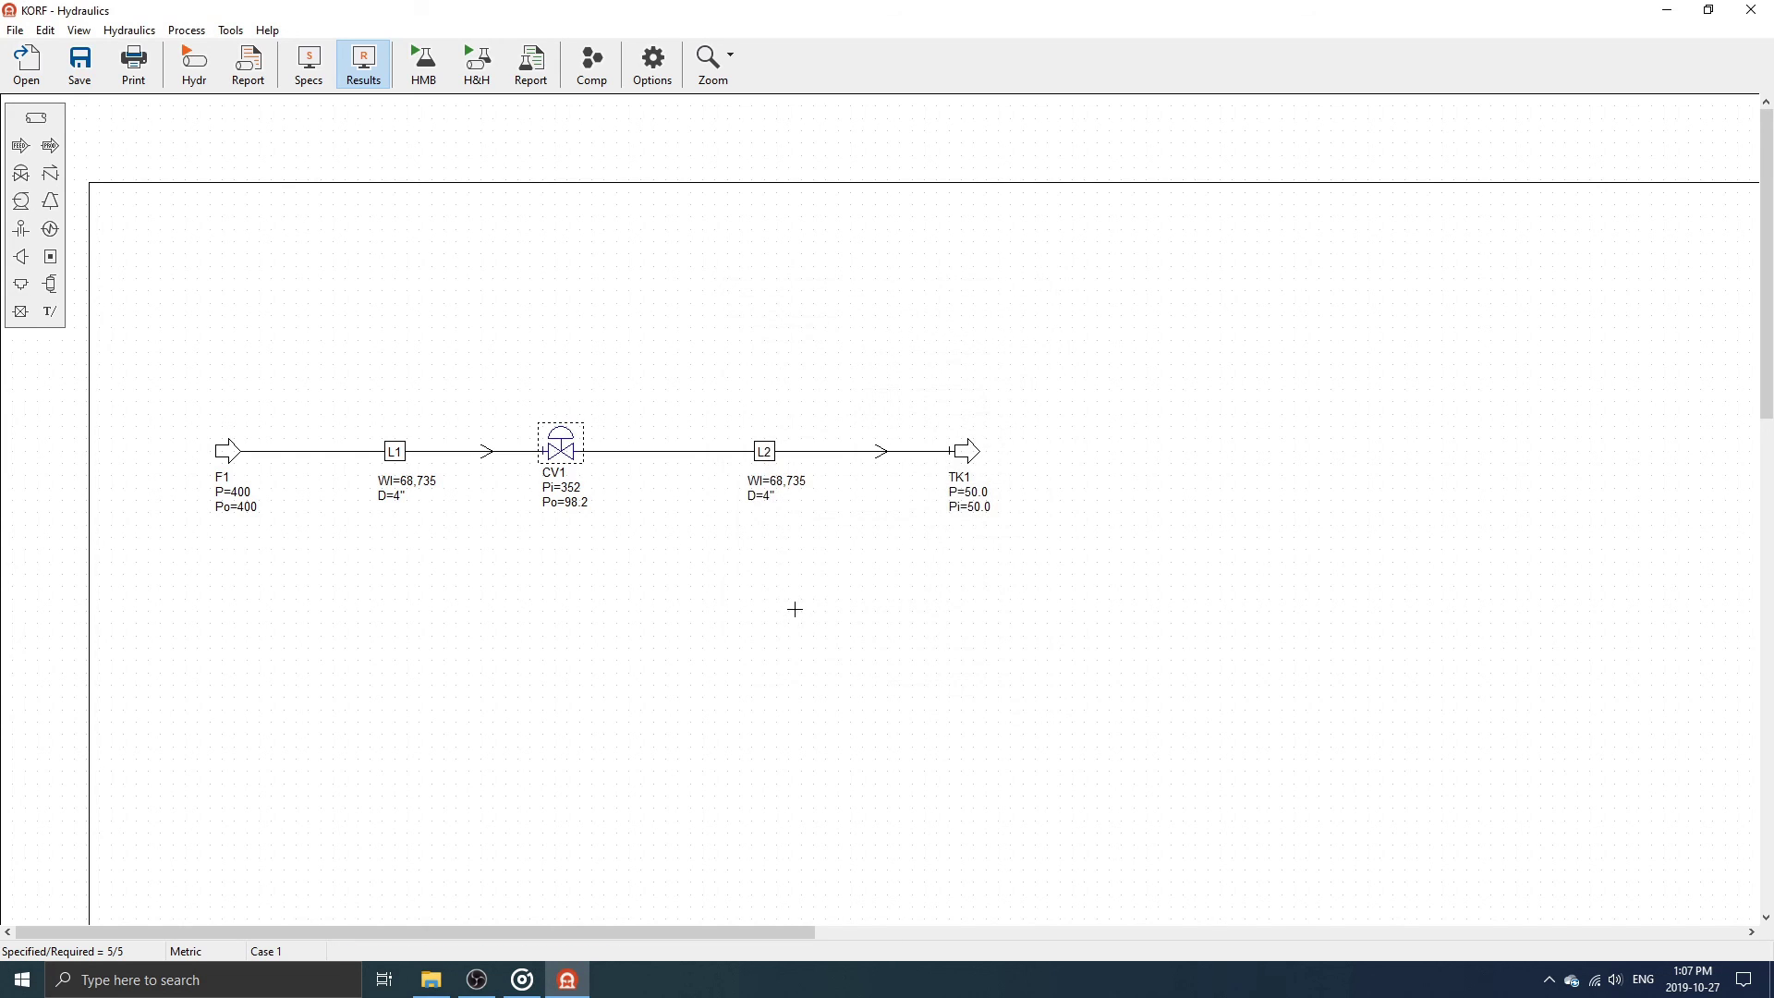